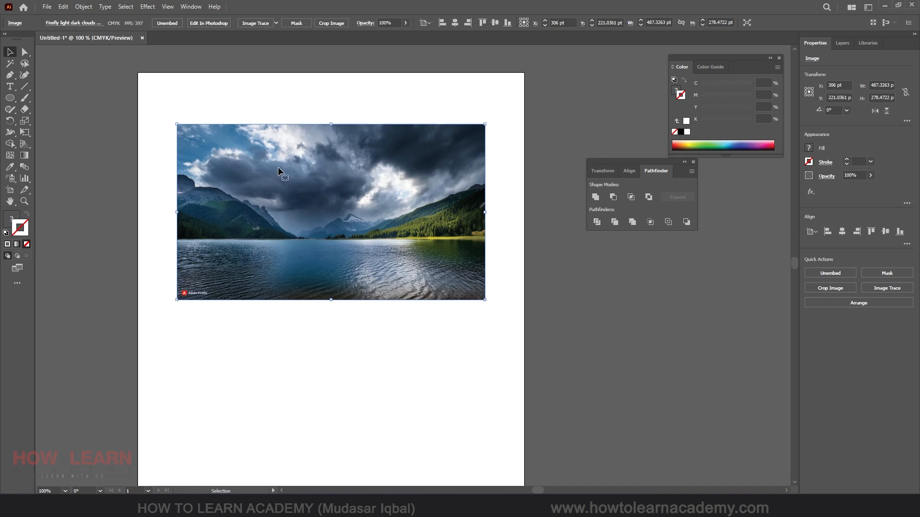
# Move the landscape image about 11 pt left and 64 pt up on the artboard.
pyautogui.moveTo(284, 177); pyautogui.dragTo(278, 137)
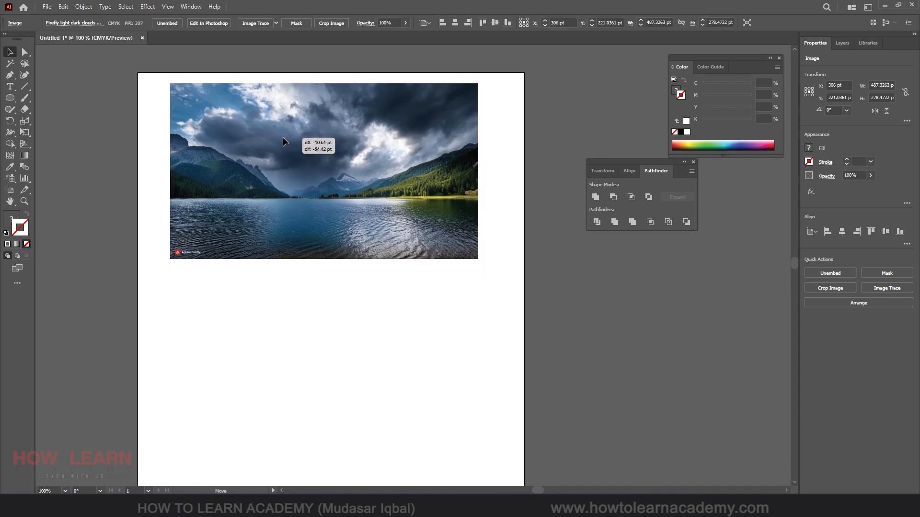
pyautogui.scroll(-3, 300, 185)
pyautogui.scroll(3, 279, 232)
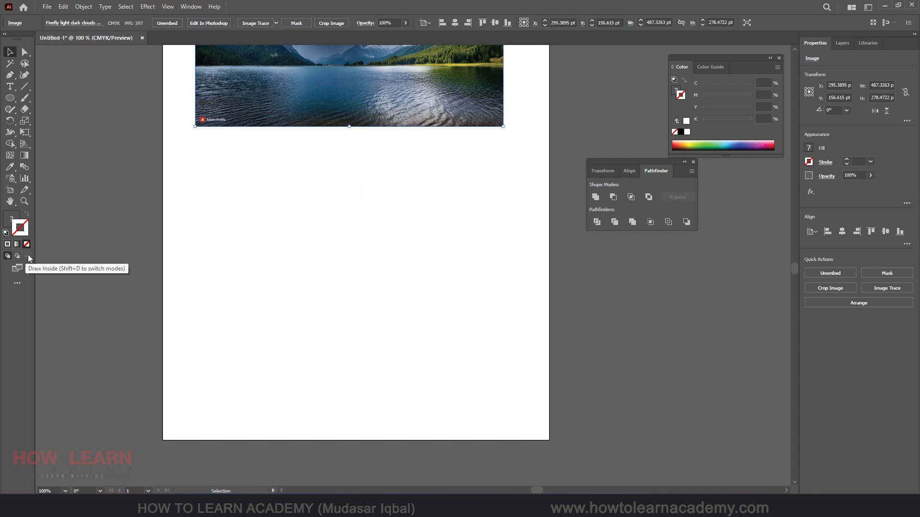
# Draw a circle about 203 pt in diameter in the empty area below the image and fill it with yellow.
pyautogui.click(10, 100)
pyautogui.moveTo(285, 211); pyautogui.dragTo(415, 337)
pyautogui.click(59, 23)
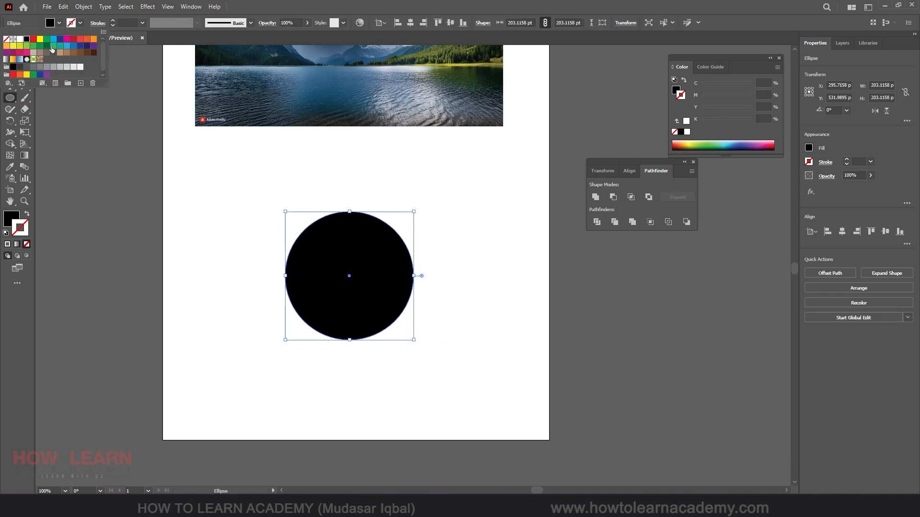
pyautogui.click(41, 40)
pyautogui.click(364, 11)
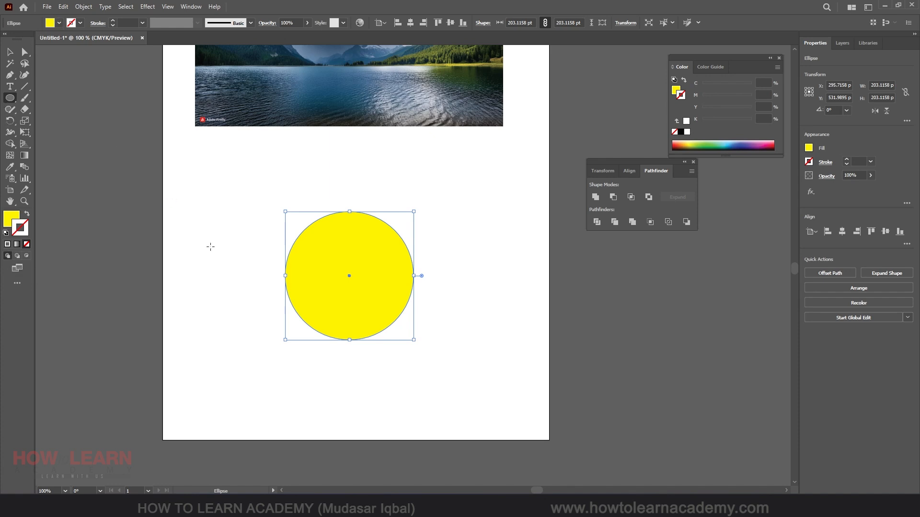
# Draw a red circle about 165 pt in diameter overlapping the right part of the yellow circle.
pyautogui.click(10, 52)
pyautogui.click(66, 61)
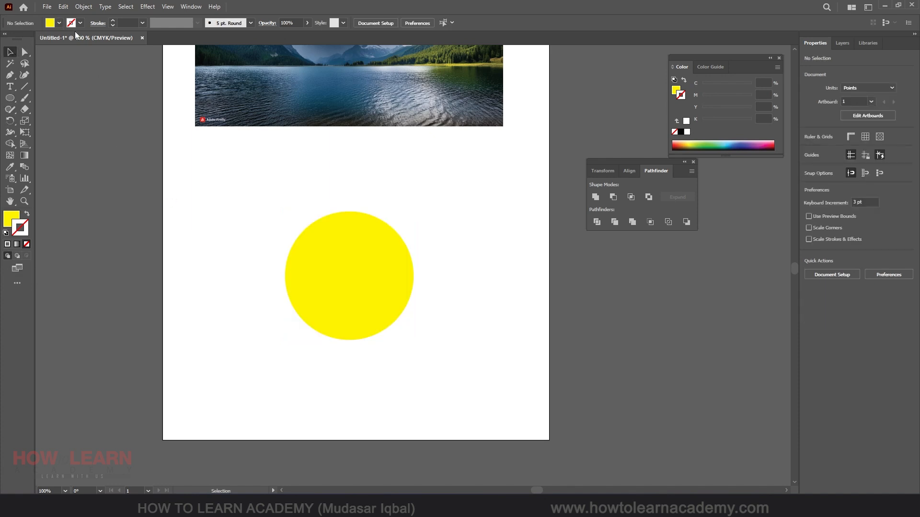
pyautogui.click(58, 23)
pyautogui.click(33, 39)
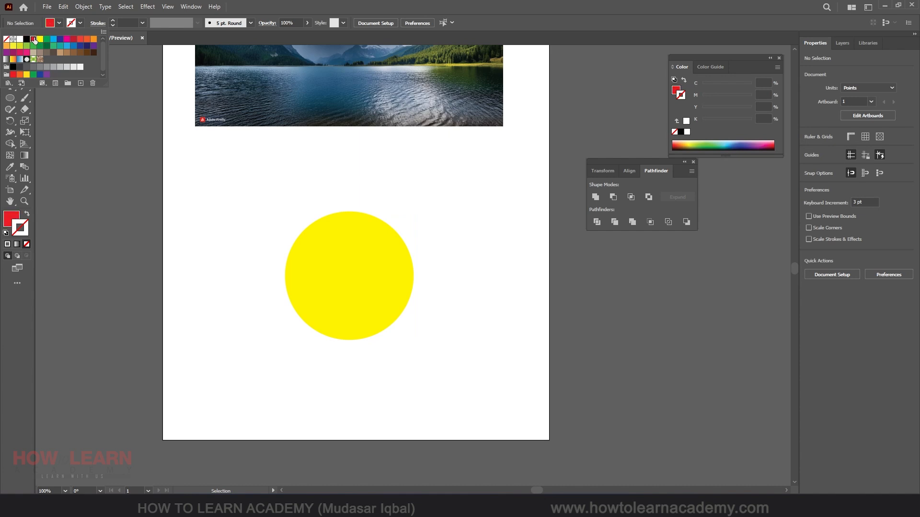
pyautogui.click(9, 98)
pyautogui.moveTo(452, 231); pyautogui.dragTo(349, 335)
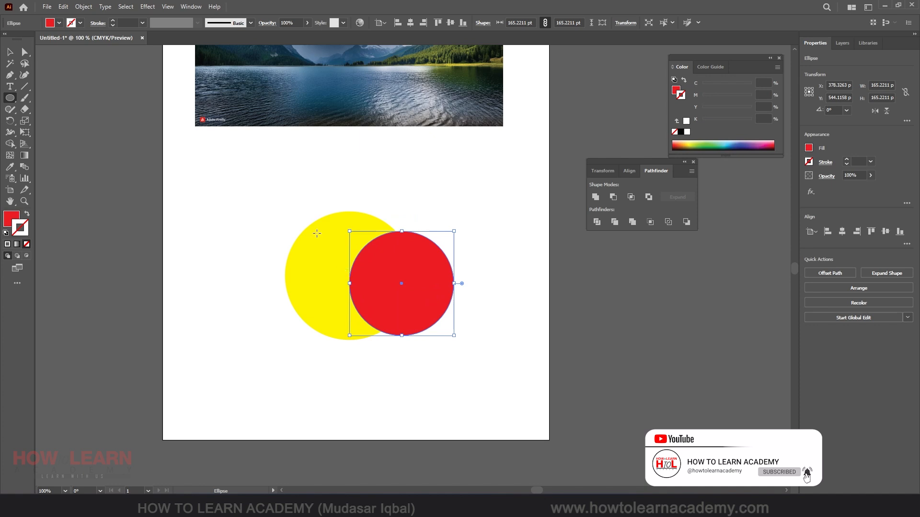
# Draw a green circle about 154 pt in diameter overlapping the upper right of the red circle.
pyautogui.click(10, 52)
pyautogui.click(96, 126)
pyautogui.click(50, 22)
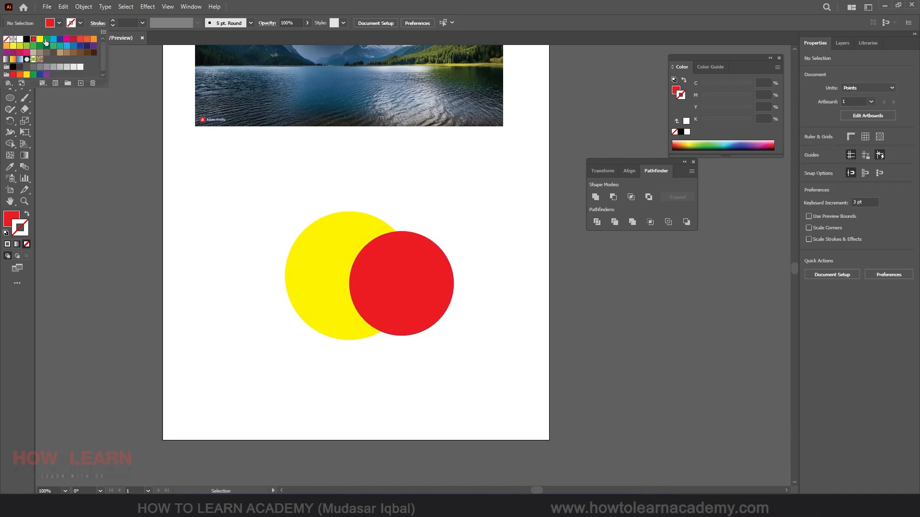
pyautogui.click(47, 39)
pyautogui.click(214, 233)
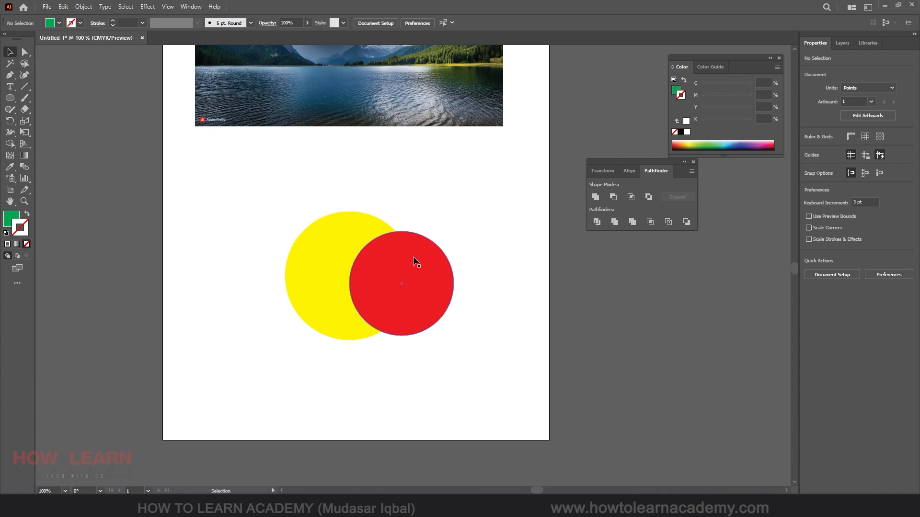
pyautogui.click(10, 98)
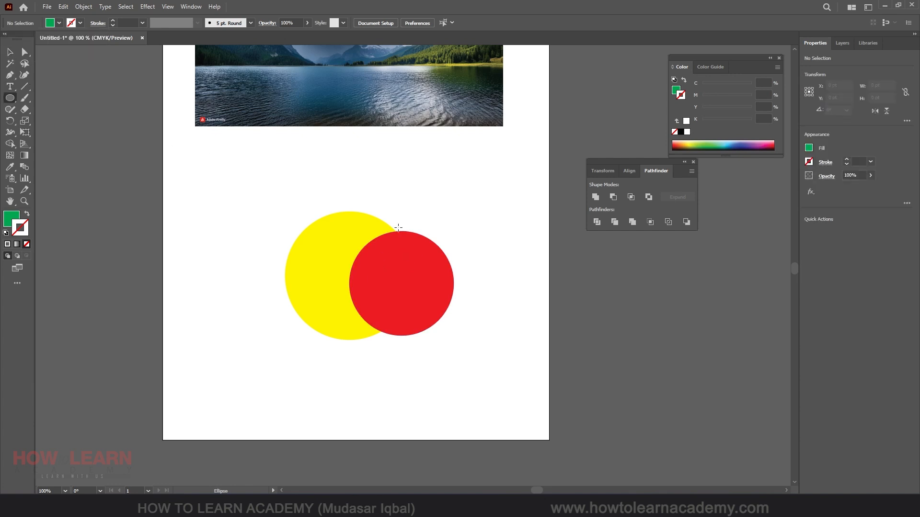
pyautogui.moveTo(489, 206); pyautogui.dragTo(393, 305)
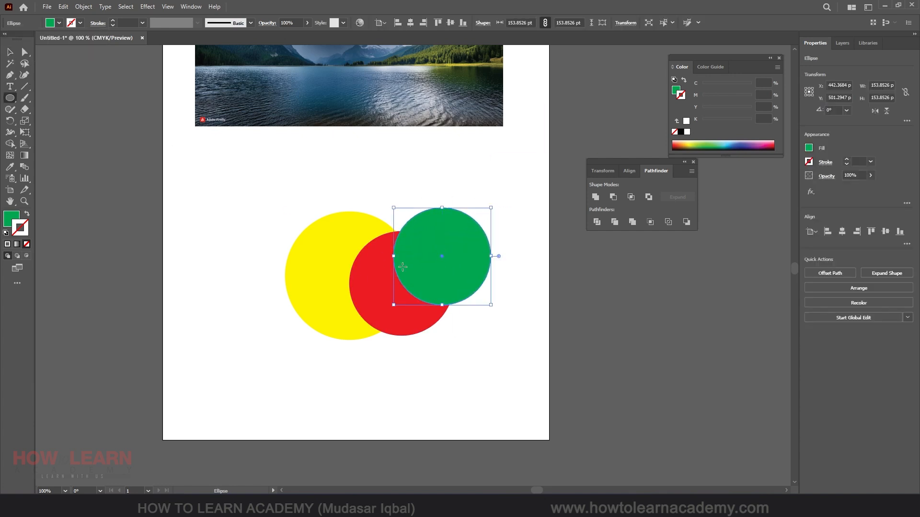
# Set the fill to CMYK Blue and draw a rounded square about 257 pt wide over the circles.
pyautogui.click(9, 52)
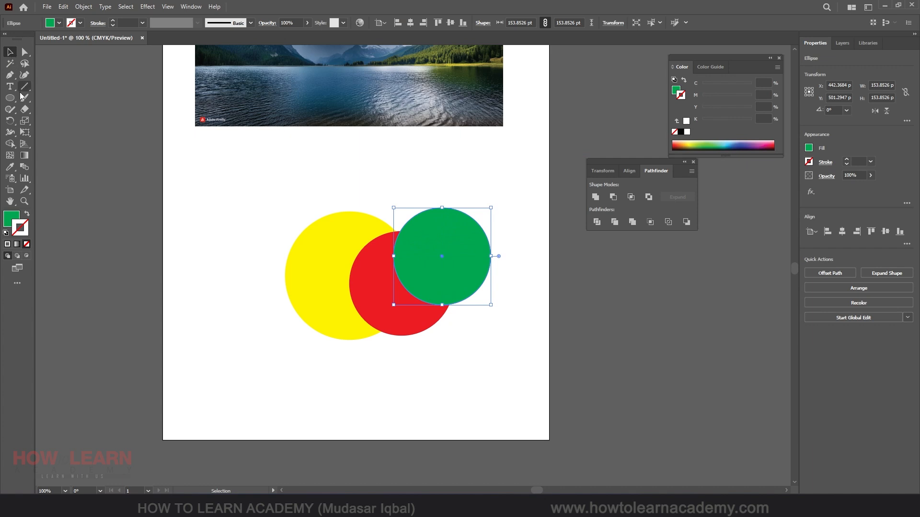
pyautogui.click(127, 139)
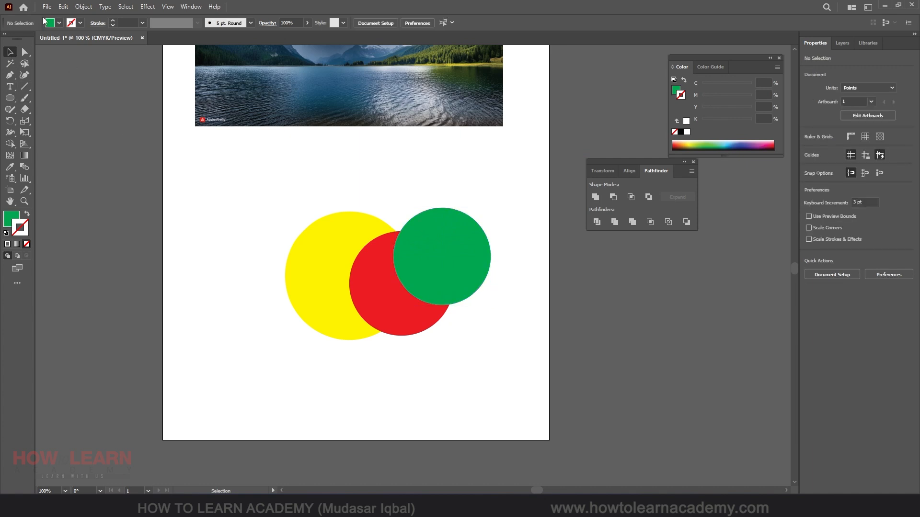
pyautogui.click(56, 23)
pyautogui.click(60, 40)
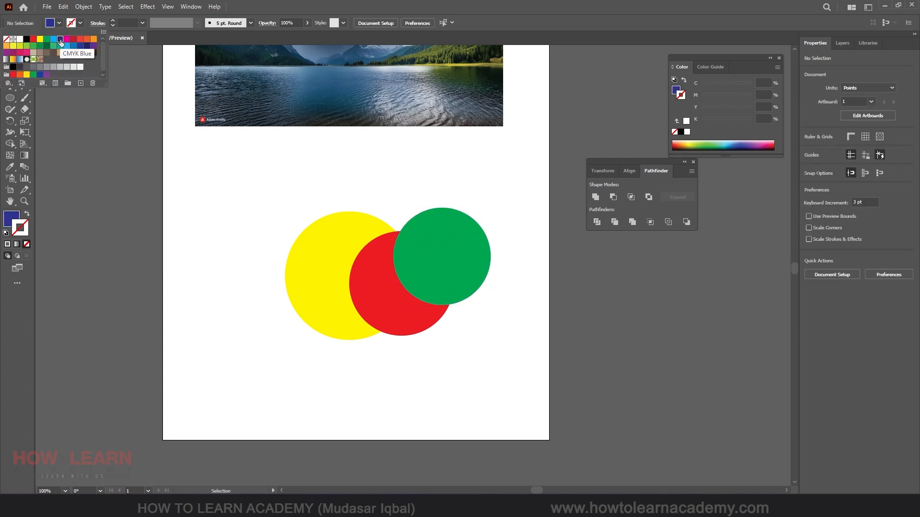
pyautogui.click(9, 98)
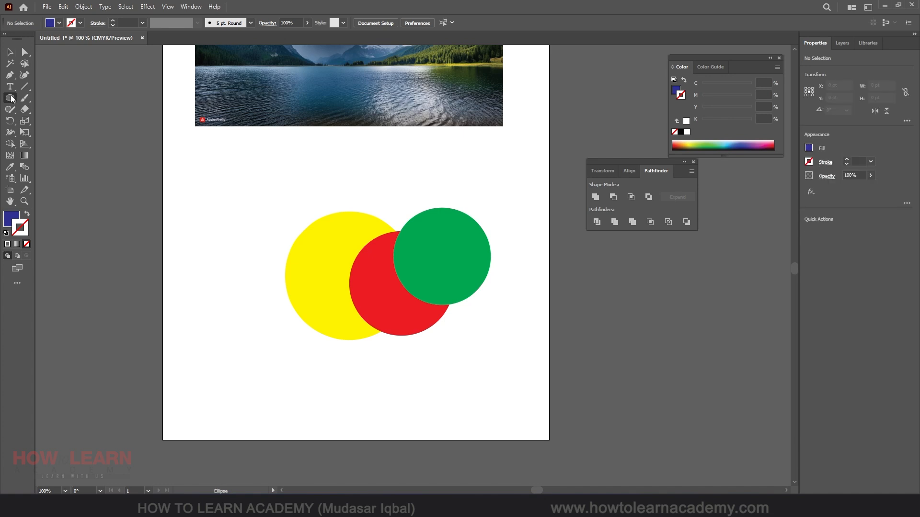
pyautogui.moveTo(16, 100); pyautogui.dragTo(53, 110)
pyautogui.moveTo(266, 230); pyautogui.dragTo(427, 393)
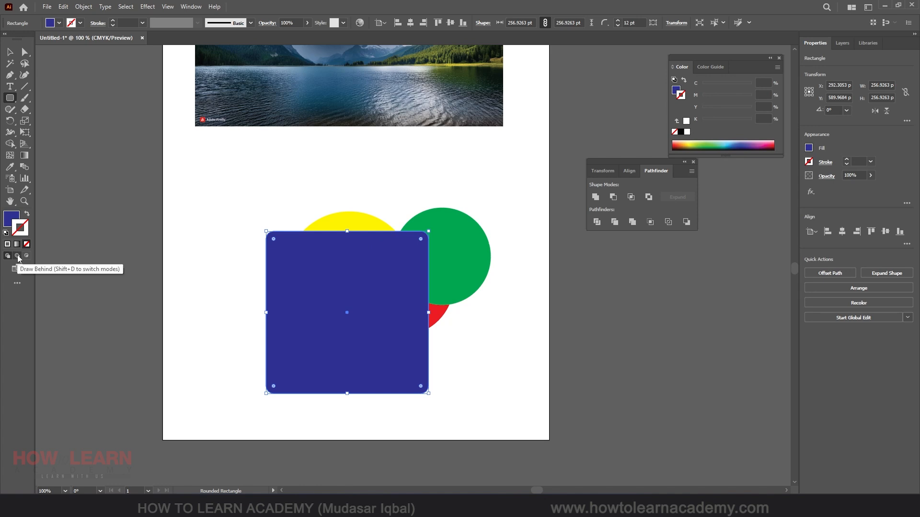
# Delete the circles and the blue rounded square below the image.
pyautogui.click(10, 51)
pyautogui.moveTo(204, 185); pyautogui.dragTo(532, 414)
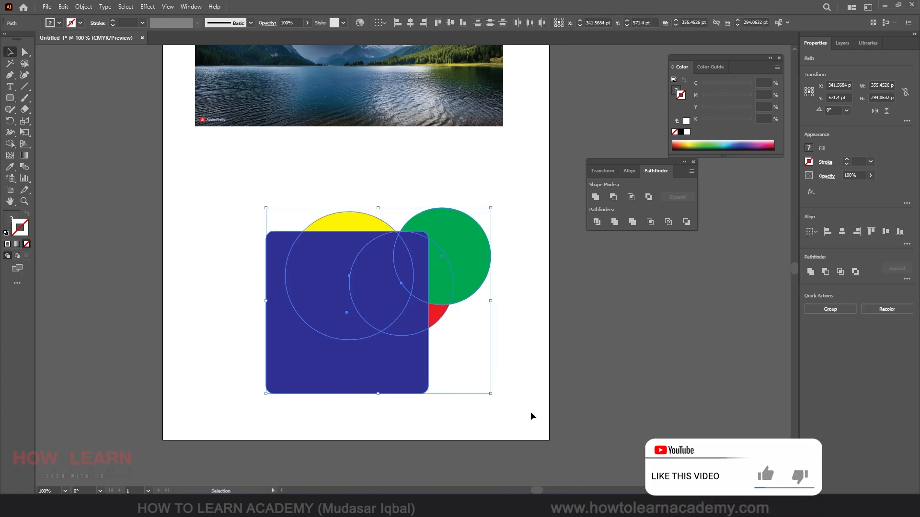
pyautogui.press('Delete')
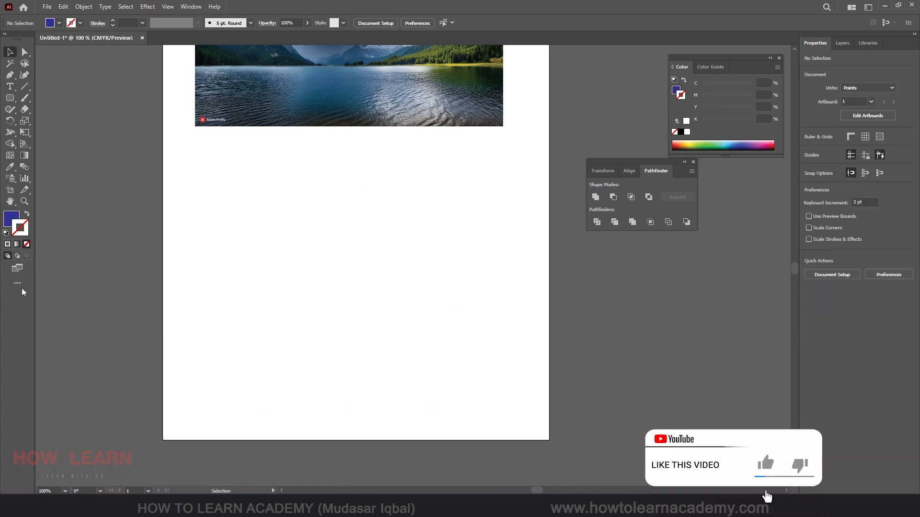
# Switch to Draw Behind mode and draw a blue rounded rectangle about 177 × 158 pt below the image.
pyautogui.click(17, 255)
pyautogui.click(10, 98)
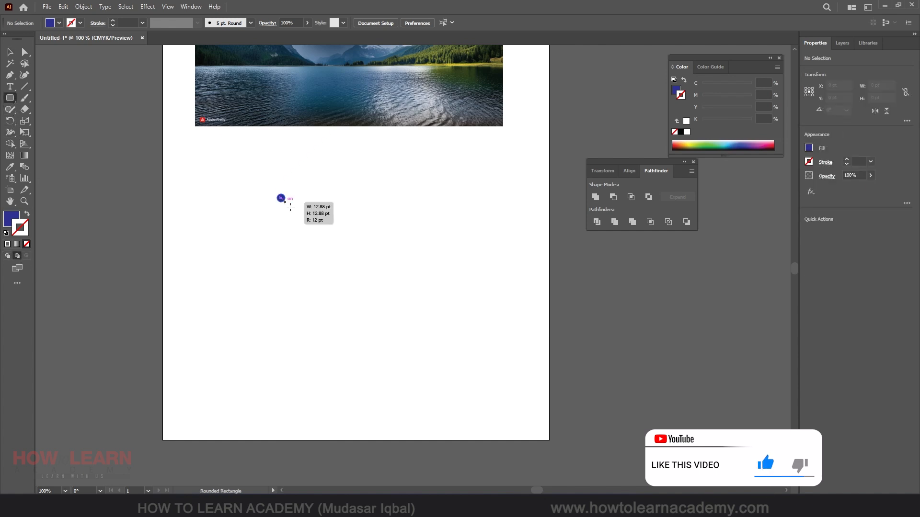
pyautogui.moveTo(277, 194); pyautogui.dragTo(389, 293)
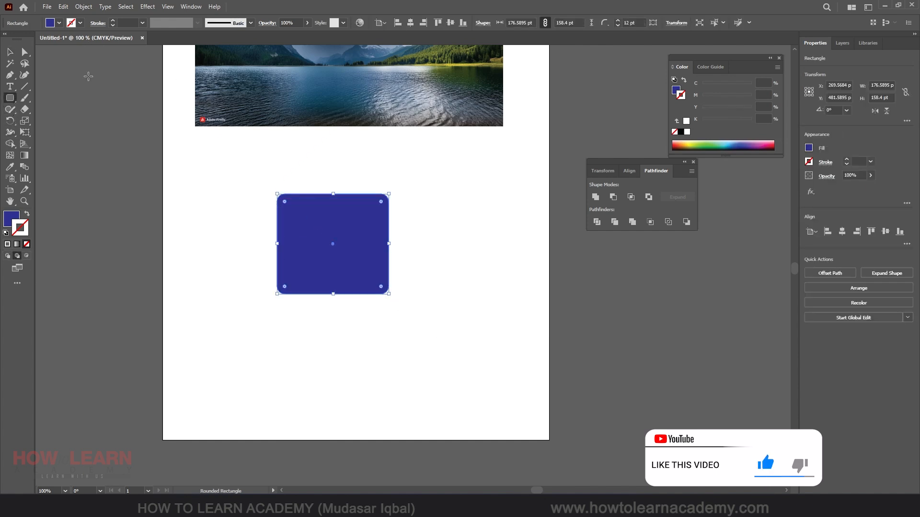
pyautogui.click(18, 49)
pyautogui.click(98, 106)
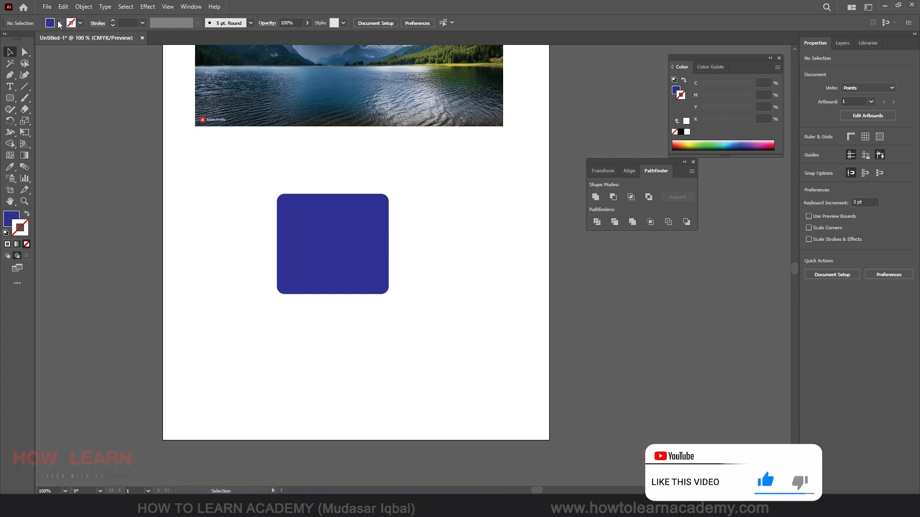
# With nothing selected, set the fill to a medium blue of C 77.25, M 53.73, Y 0, K 0 and the stroke to none.
pyautogui.click(60, 23)
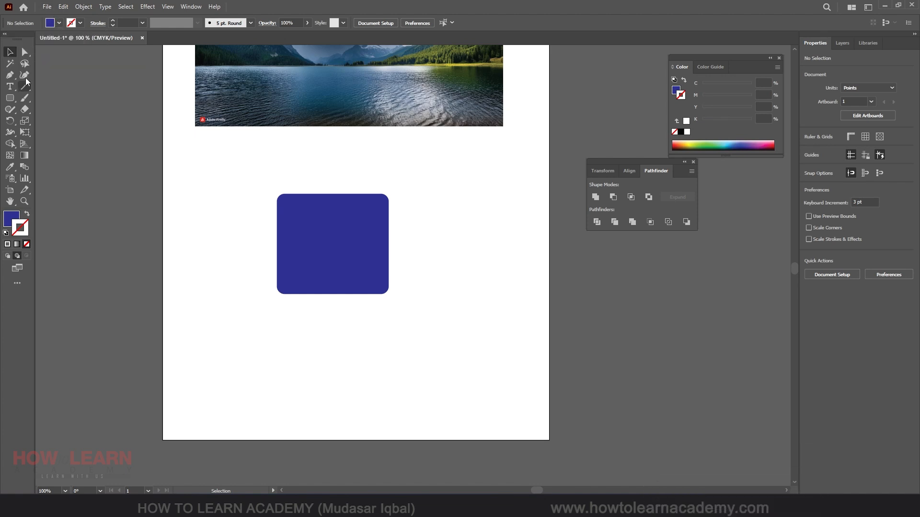
pyautogui.click(53, 26)
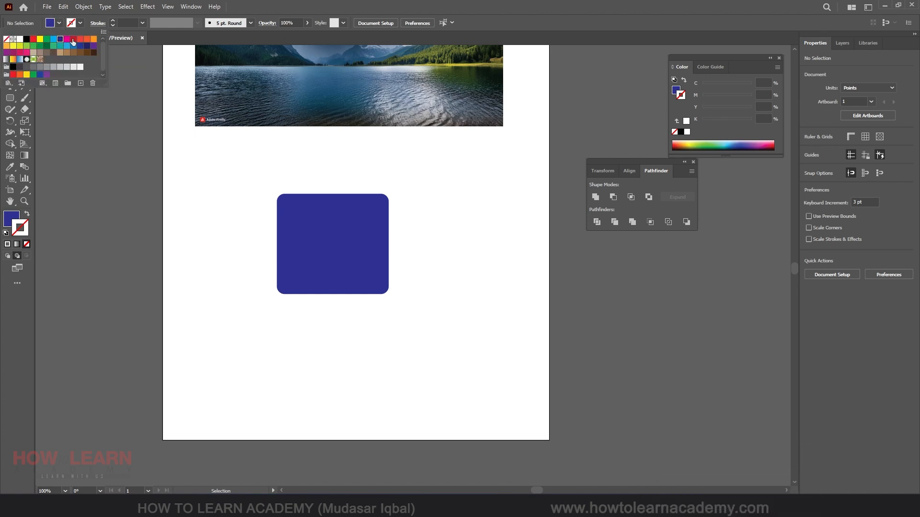
pyautogui.click(712, 144)
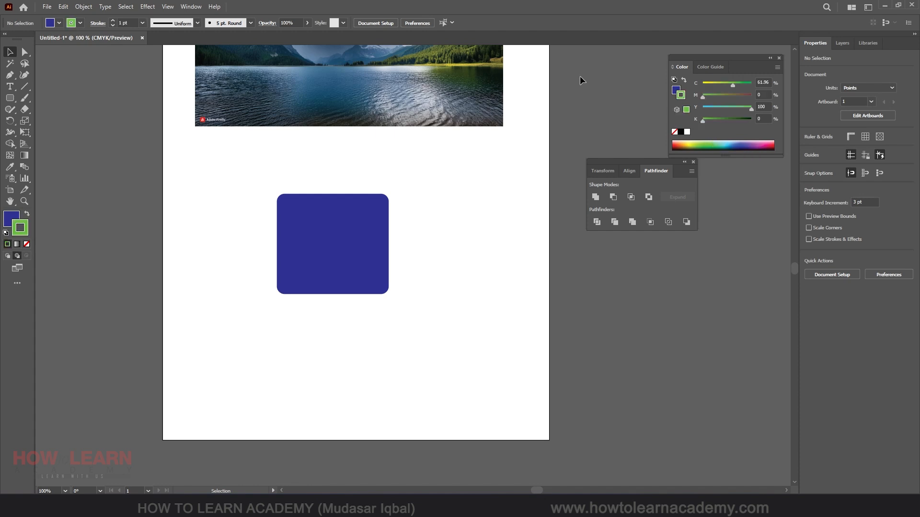
pyautogui.click(10, 223)
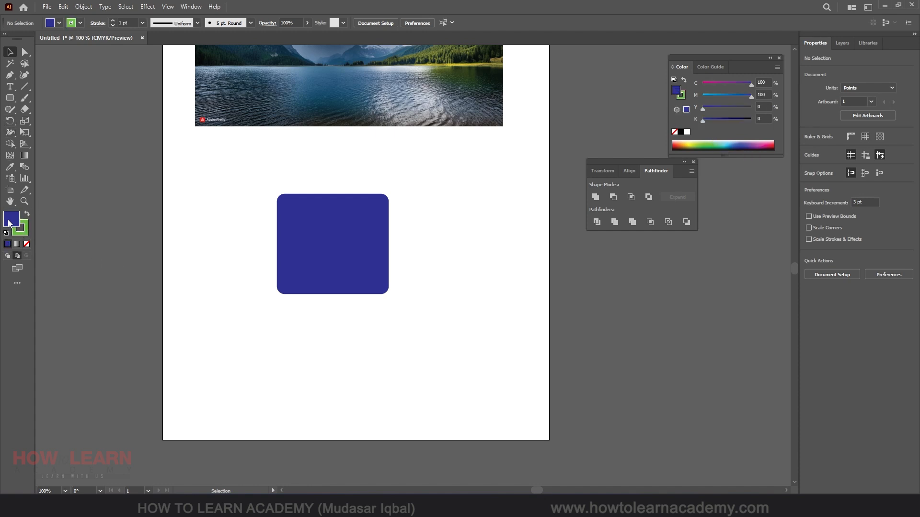
pyautogui.click(734, 143)
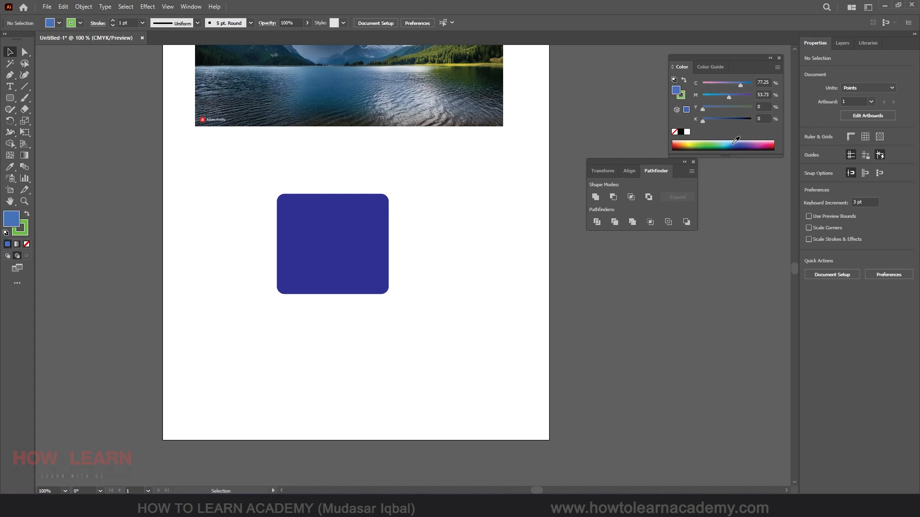
pyautogui.press('x')
pyautogui.click(27, 244)
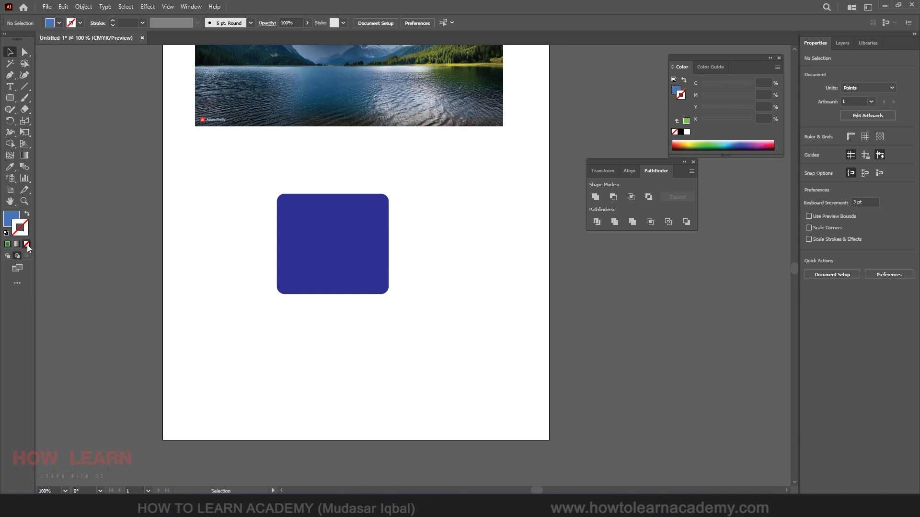
pyautogui.press('x')
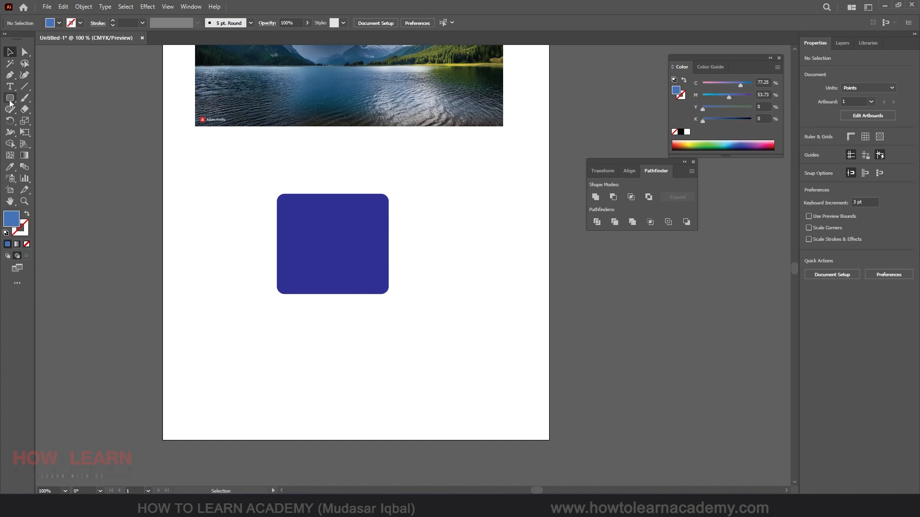
# Draw a plain rectangle about 155 × 119 pt behind the rounded rectangle's upper-left corner and fill it with red.
pyautogui.moveTo(10, 98); pyautogui.dragTo(58, 98)
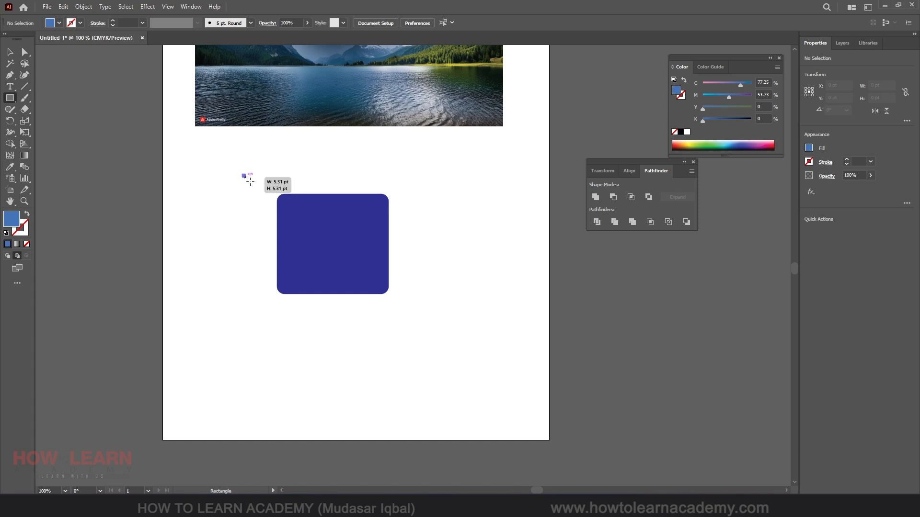
pyautogui.moveTo(242, 174); pyautogui.dragTo(340, 248)
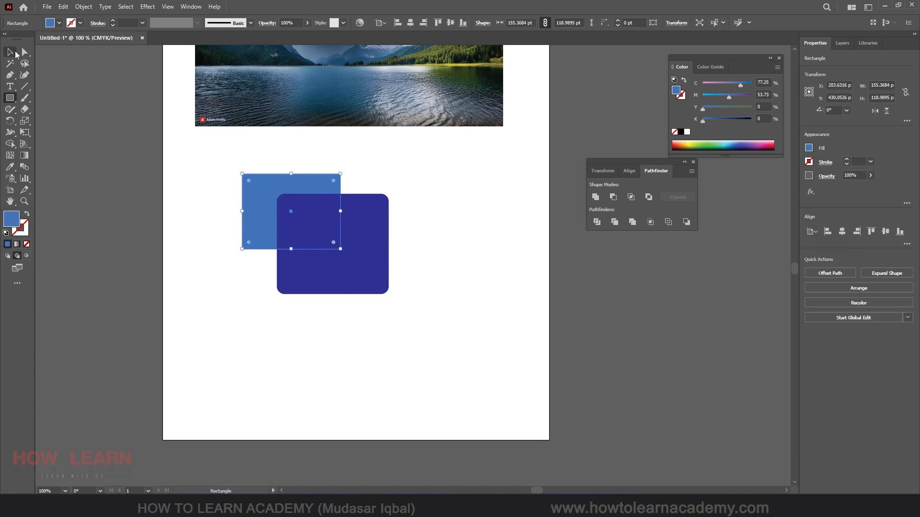
pyautogui.click(59, 23)
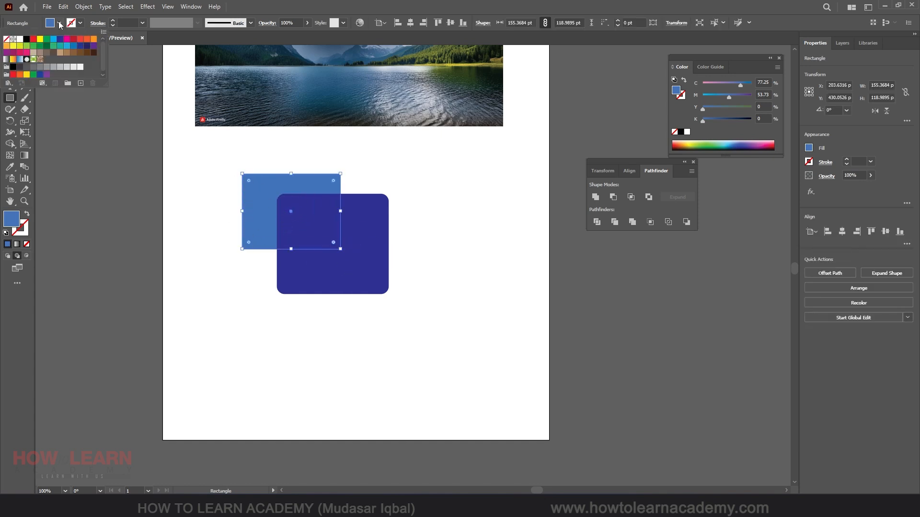
pyautogui.click(33, 42)
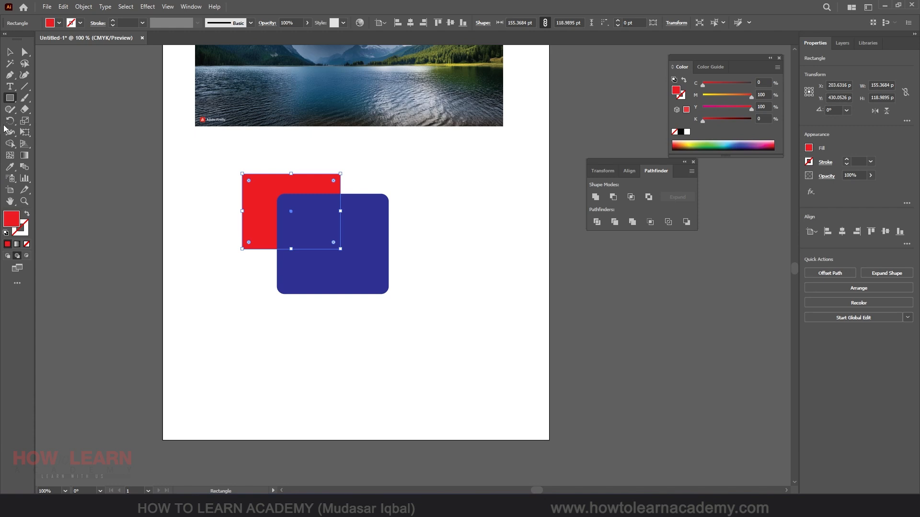
# Draw a five-pointed star about 192 × 187 pt behind the two rectangles and the image, and fill it with black.
pyautogui.click(10, 98)
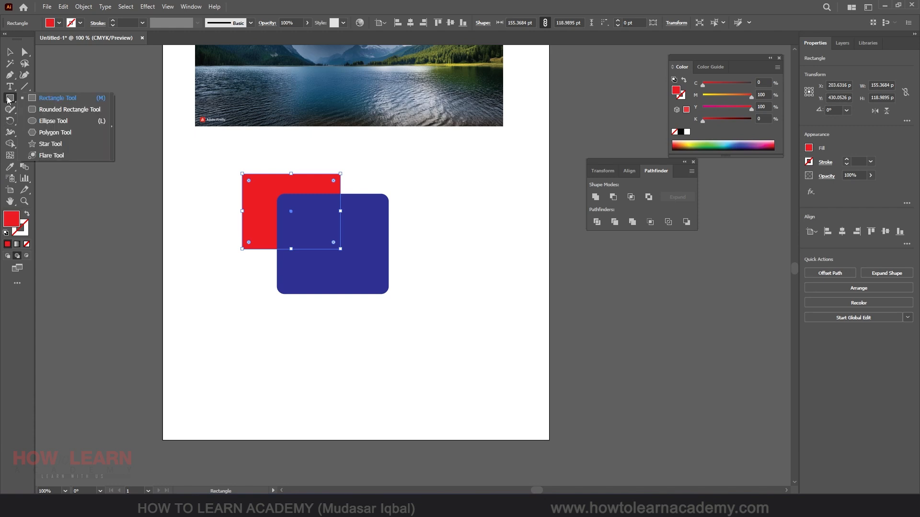
pyautogui.click(44, 144)
pyautogui.moveTo(327, 154); pyautogui.dragTo(369, 207)
pyautogui.click(707, 144)
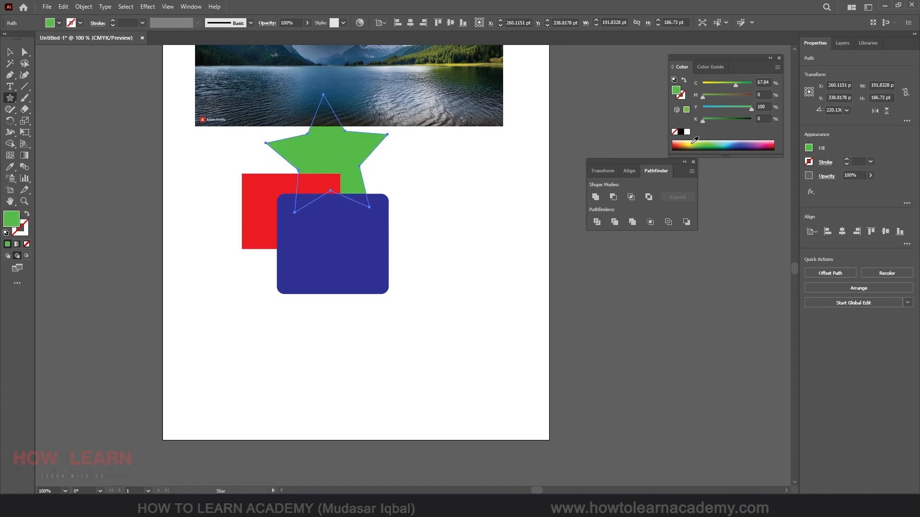
pyautogui.click(680, 131)
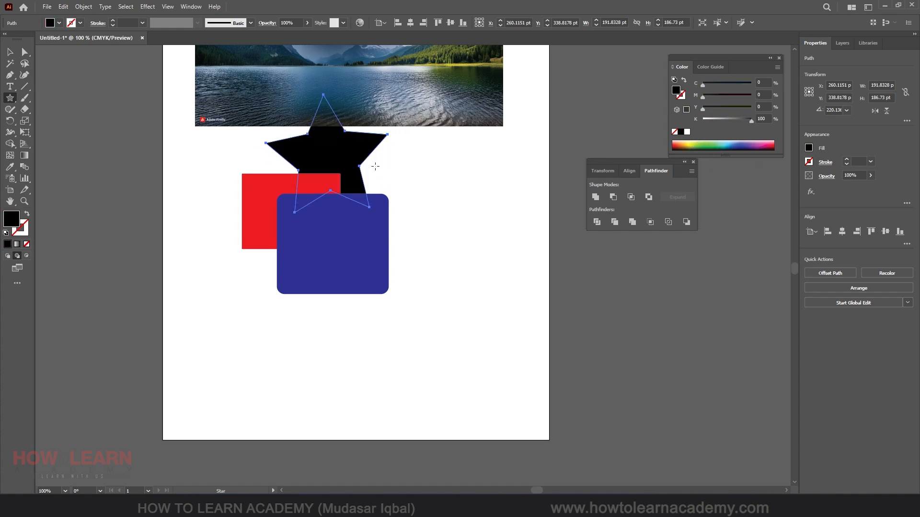
# Draw a large five-pointed star about 610 × 626 pt behind the other shapes and fill it with purple C 65.88, M 73.33, Y 0, K 0.
pyautogui.moveTo(215, 153); pyautogui.dragTo(393, 263)
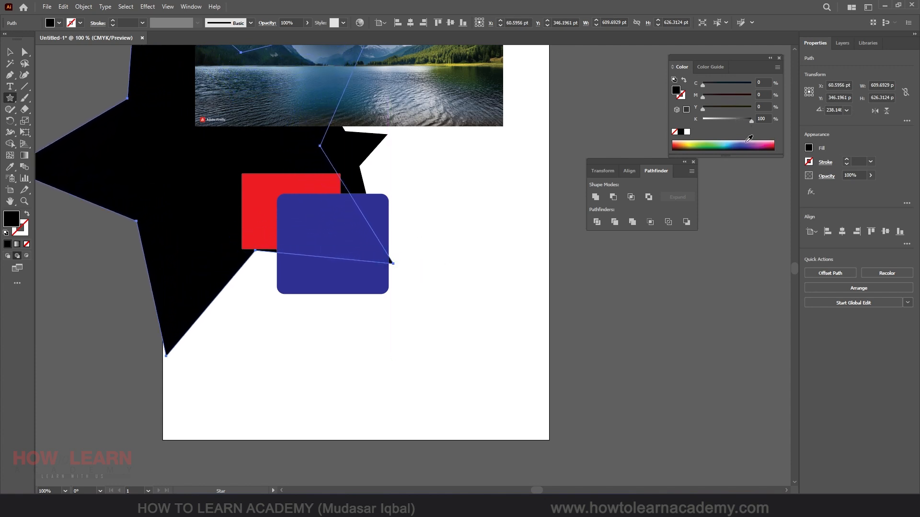
pyautogui.moveTo(746, 144); pyautogui.dragTo(747, 143)
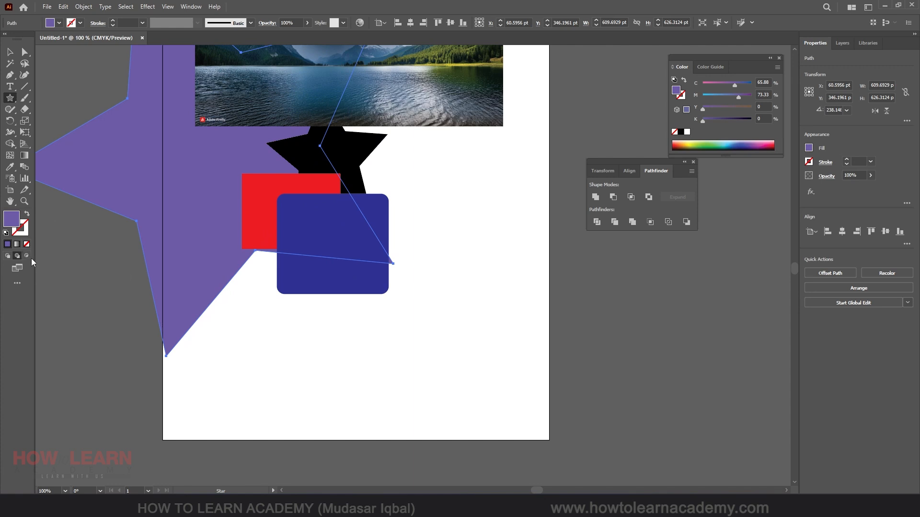
# Undo the drawing of the stars, the red rectangle and the blue rounded rectangle, leaving only the image on the artboard.
pyautogui.click(9, 52)
pyautogui.hotkey('ctrl', 'z')
pyautogui.hotkey('ctrl', 'z')
pyautogui.hotkey('ctrl', 'z')
pyautogui.hotkey('ctrl', 'z')
pyautogui.hotkey('ctrl', 'z')
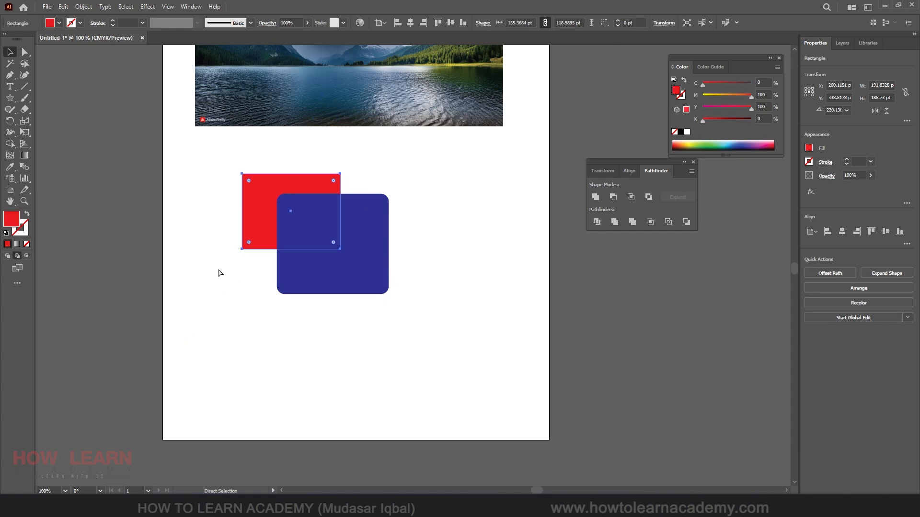
pyautogui.hotkey('ctrl', 'z')
pyautogui.click(332, 251)
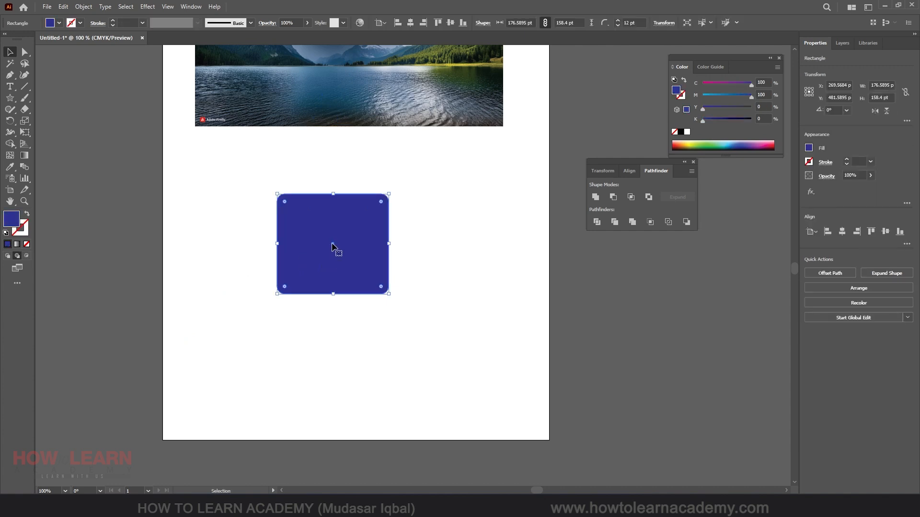
pyautogui.hotkey('ctrl', 'z')
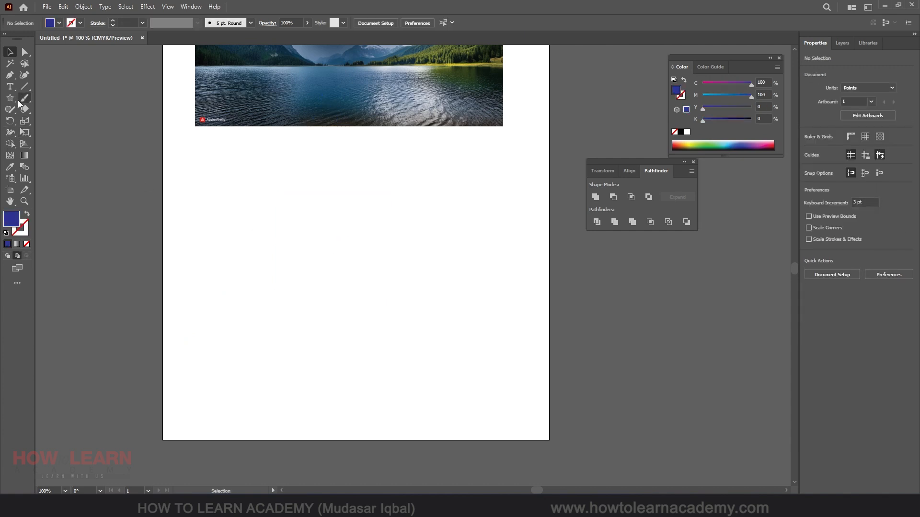
# Draw a circle about 207 pt in diameter below the image and fill it with green C 78.43, M 0, Y 100, K 0.
pyautogui.moveTo(8, 99); pyautogui.dragTo(48, 121)
pyautogui.moveTo(296, 208); pyautogui.dragTo(426, 338)
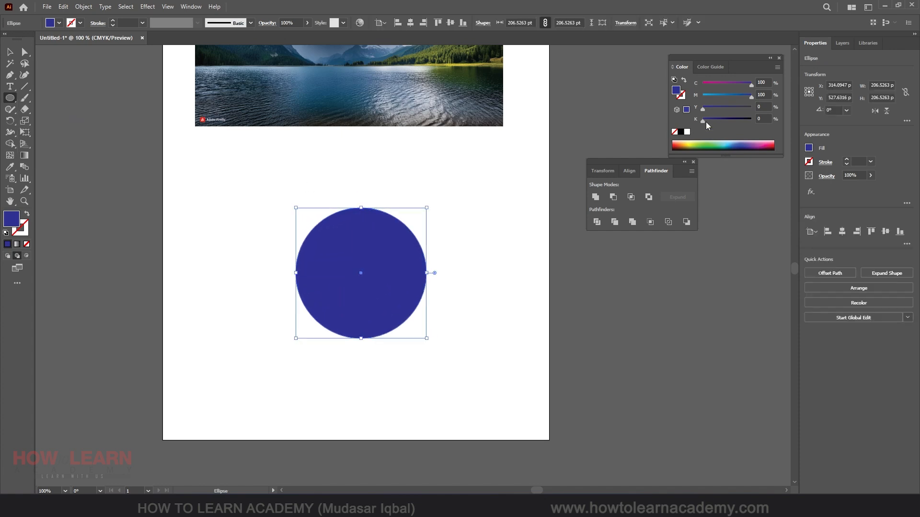
pyautogui.moveTo(718, 144)
pyautogui.mouseDown()
pyautogui.moveTo(697, 143)
pyautogui.moveTo(708, 143)
pyautogui.mouseUp()
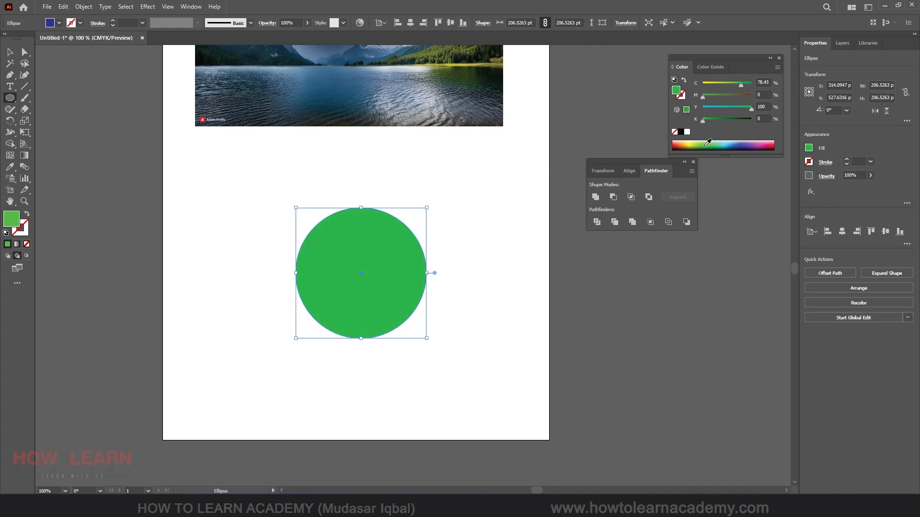
# Switch to Draw Inside for the green circle and draw an ellipse about 208 × 111 pt across its top, filled yellow C 20.39, M 0, Y 100, K 0.
pyautogui.click(9, 51)
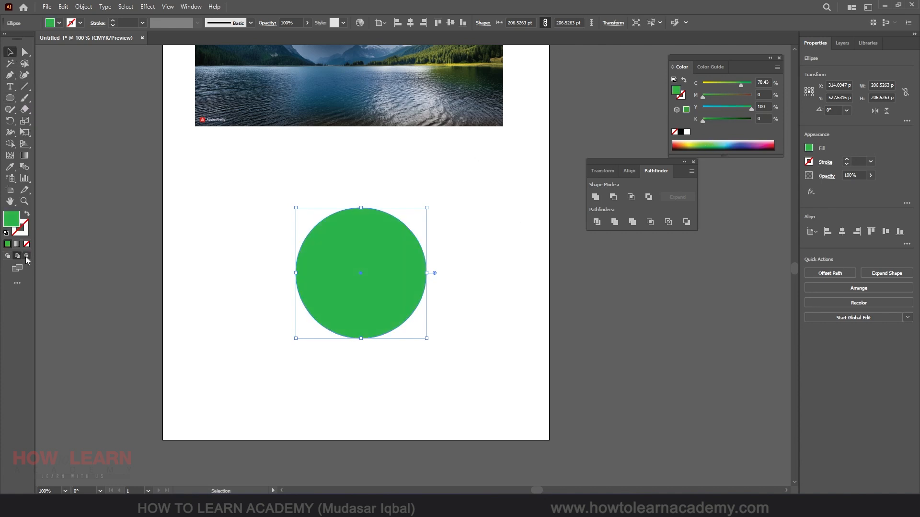
pyautogui.hotkey('ctrl', 'shift', 'a')
pyautogui.click(10, 97)
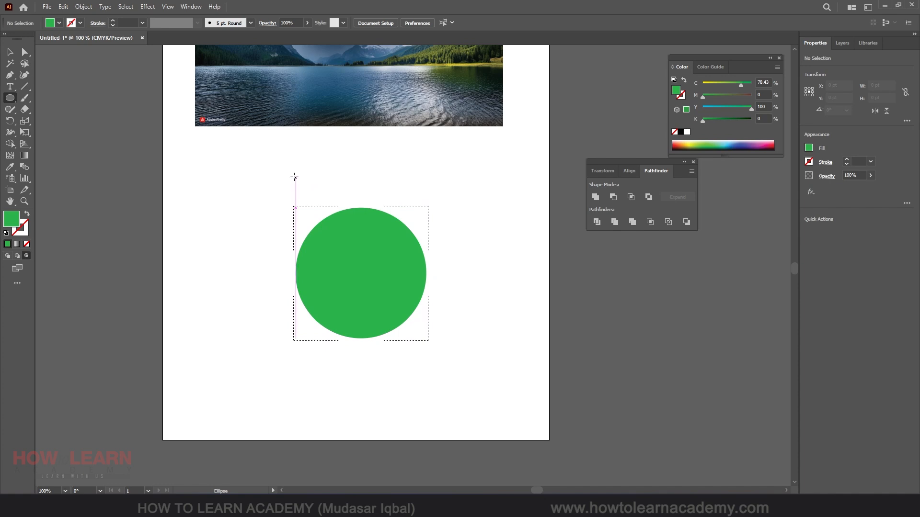
pyautogui.moveTo(294, 178); pyautogui.dragTo(424, 246)
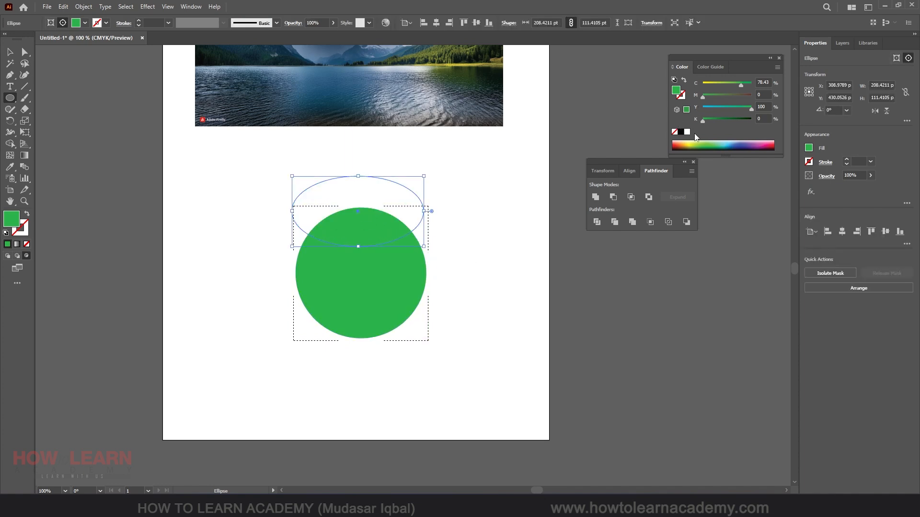
pyautogui.click(687, 146)
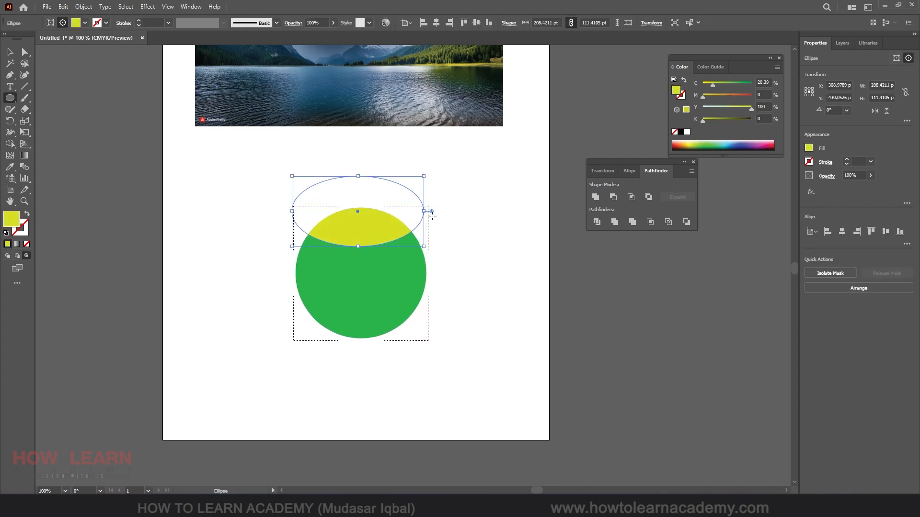
# Draw a second yellow ellipse about 240 × 145 pt inside the lower part of the green circle and deselect everything.
pyautogui.moveTo(285, 299); pyautogui.dragTo(436, 390)
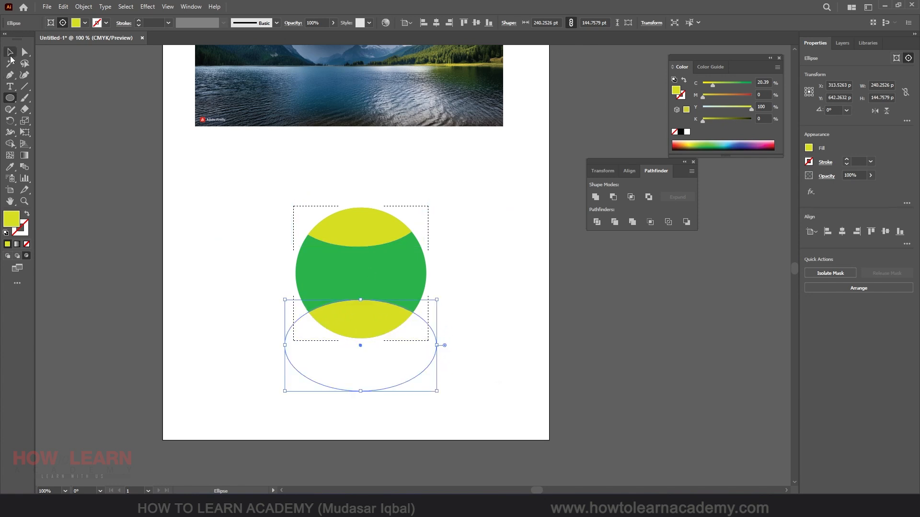
pyautogui.click(10, 51)
pyautogui.click(555, 323)
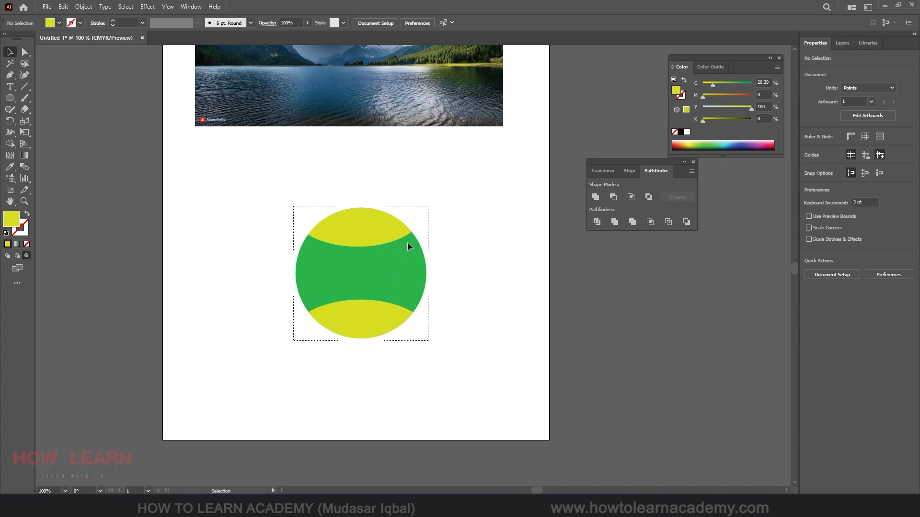
# Move the clipped circle slightly up and left, and isolate its mask to shift both yellow ellipses slightly towards the circle's centre.
pyautogui.click(362, 231)
pyautogui.moveTo(373, 243)
pyautogui.mouseDown()
pyautogui.moveTo(387, 238)
pyautogui.moveTo(231, 224)
pyautogui.moveTo(385, 250)
pyautogui.moveTo(364, 231)
pyautogui.mouseUp()
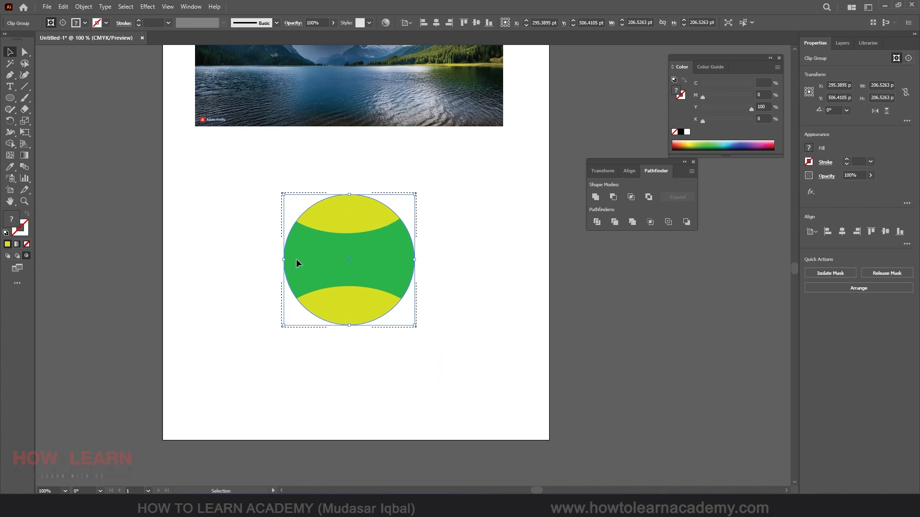
pyautogui.click(829, 272)
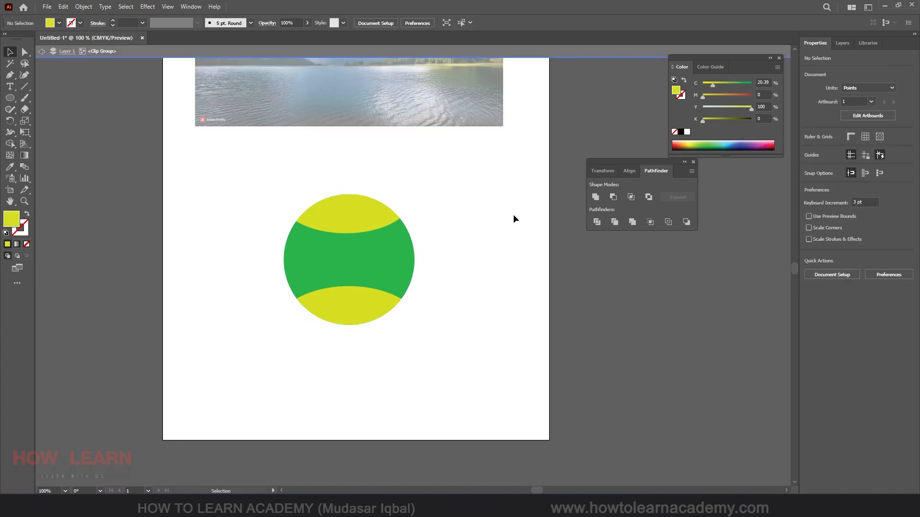
pyautogui.moveTo(346, 208); pyautogui.dragTo(350, 211)
pyautogui.moveTo(347, 291)
pyautogui.mouseDown()
pyautogui.moveTo(351, 312)
pyautogui.moveTo(352, 300)
pyautogui.mouseUp()
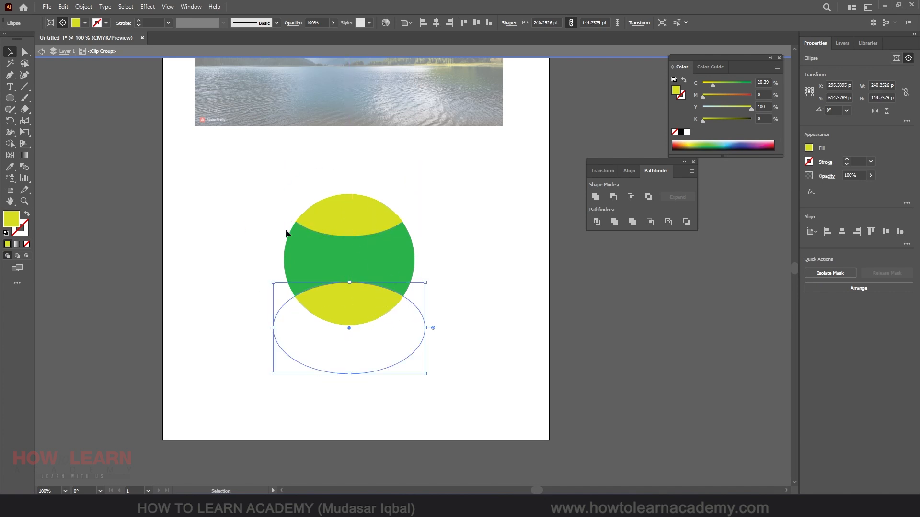
pyautogui.click(42, 53)
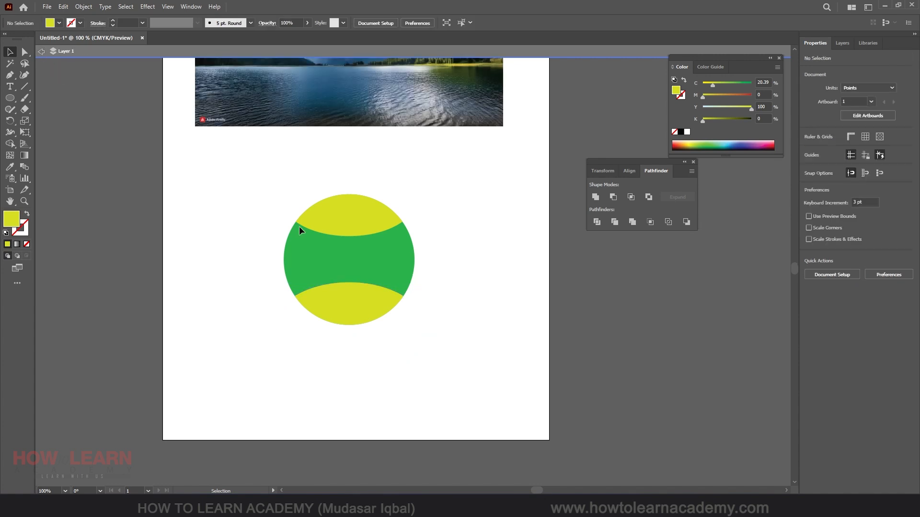
pyautogui.click(42, 51)
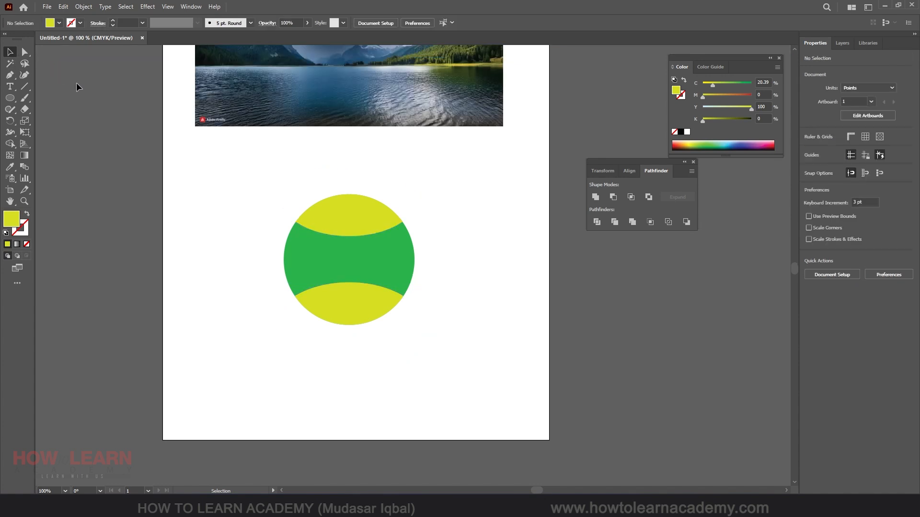
# Isolate the clipped circle again, nudge the upper ellipse upward and the lower ellipse slightly right, and leave isolation.
pyautogui.doubleClick(354, 217)
pyautogui.moveTo(367, 222)
pyautogui.mouseDown()
pyautogui.moveTo(363, 228)
pyautogui.moveTo(364, 214)
pyautogui.mouseUp()
pyautogui.moveTo(359, 288)
pyautogui.mouseDown()
pyautogui.moveTo(356, 308)
pyautogui.moveTo(357, 298)
pyautogui.mouseUp()
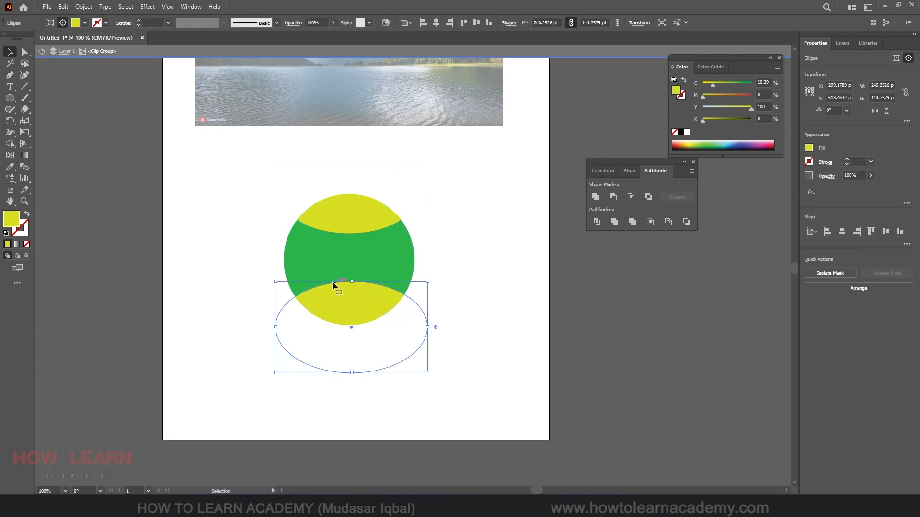
pyautogui.click(42, 51)
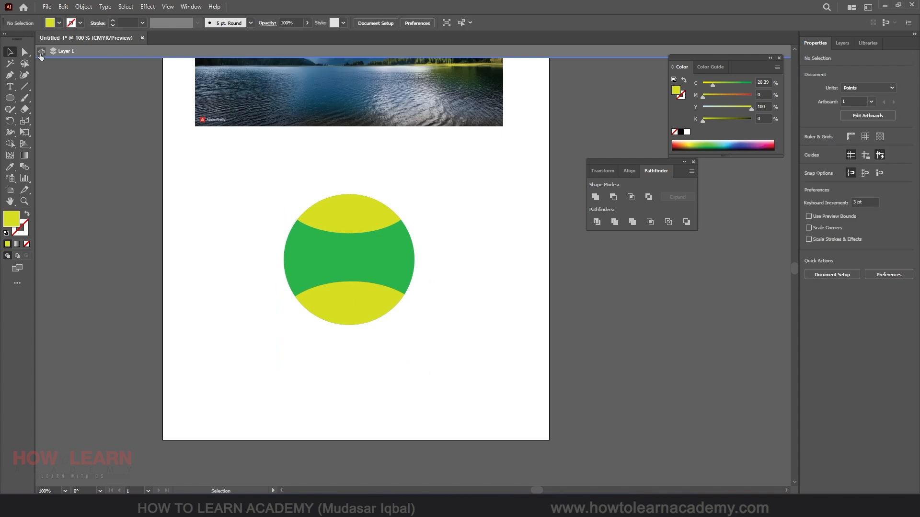
# Release the circle's clipping mask and reposition both yellow ellipses and the green circle as separate objects.
pyautogui.click(355, 222)
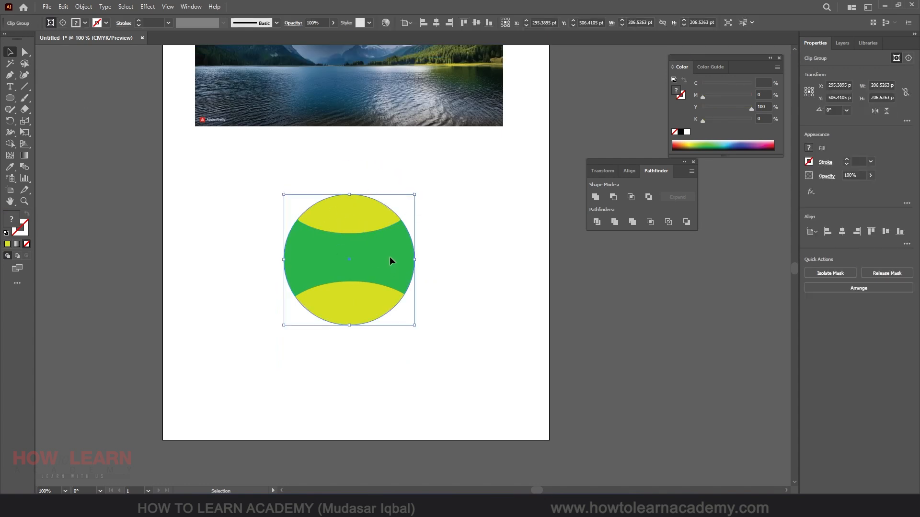
pyautogui.click(885, 274)
pyautogui.click(393, 187)
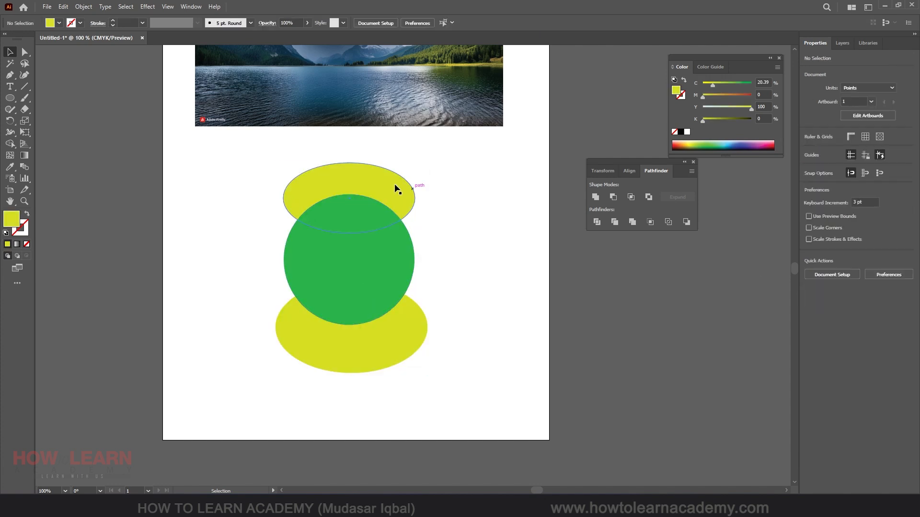
pyautogui.moveTo(392, 183); pyautogui.dragTo(446, 187)
pyautogui.moveTo(396, 340); pyautogui.dragTo(415, 365)
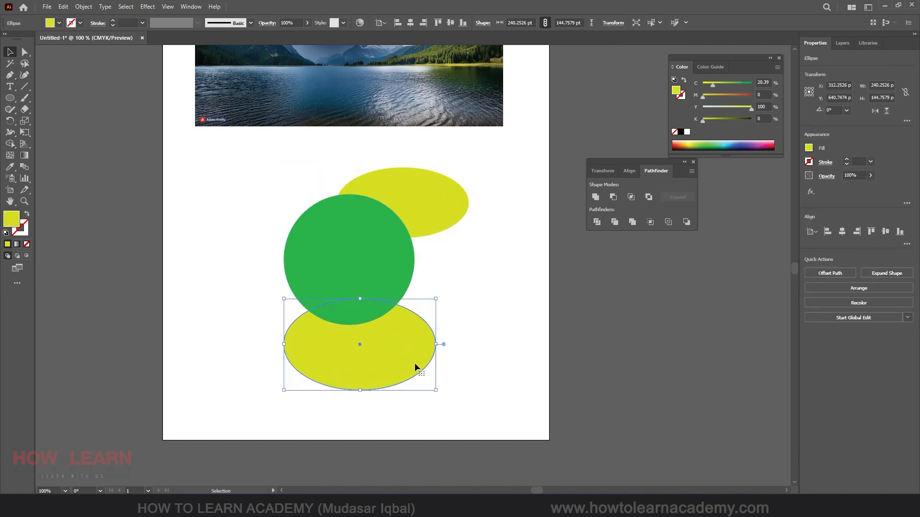
pyautogui.moveTo(300, 239); pyautogui.dragTo(361, 234)
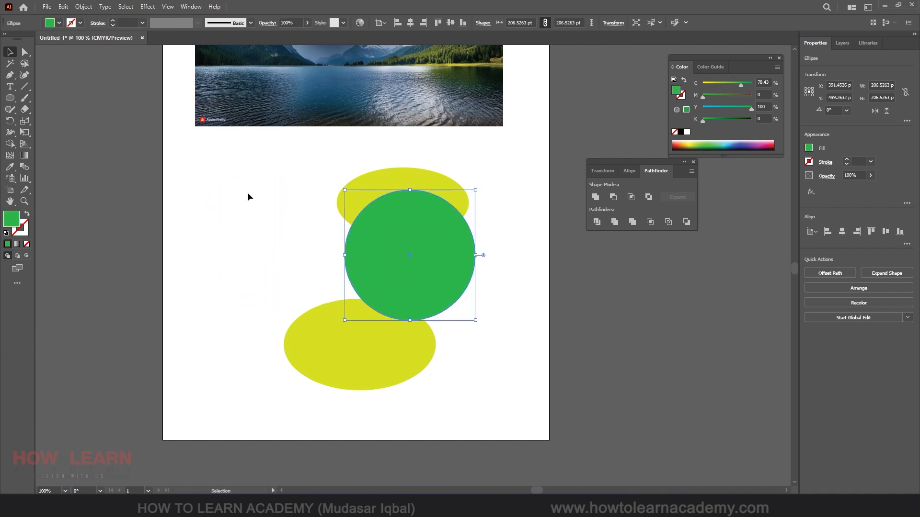
# Delete the two ellipses and the green circle, and move the landscape image down to the middle of the artboard.
pyautogui.moveTo(248, 170); pyautogui.dragTo(530, 392)
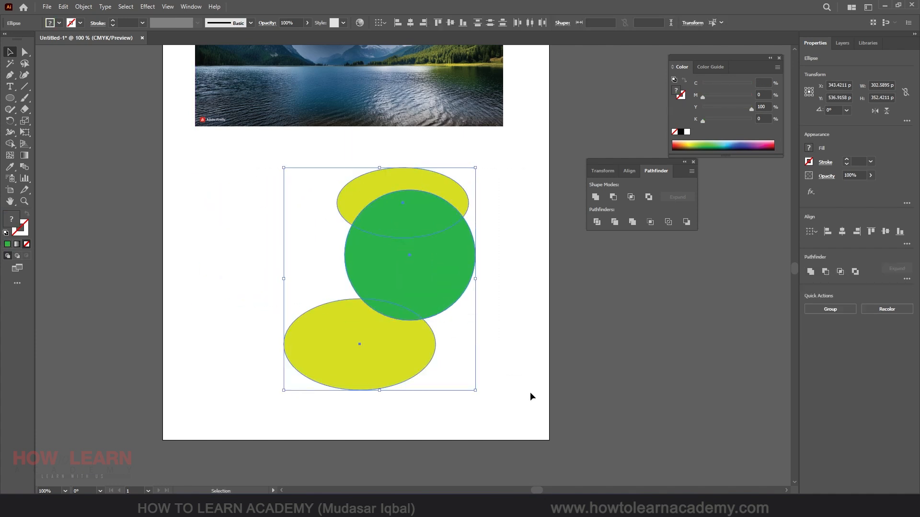
pyautogui.press('Delete')
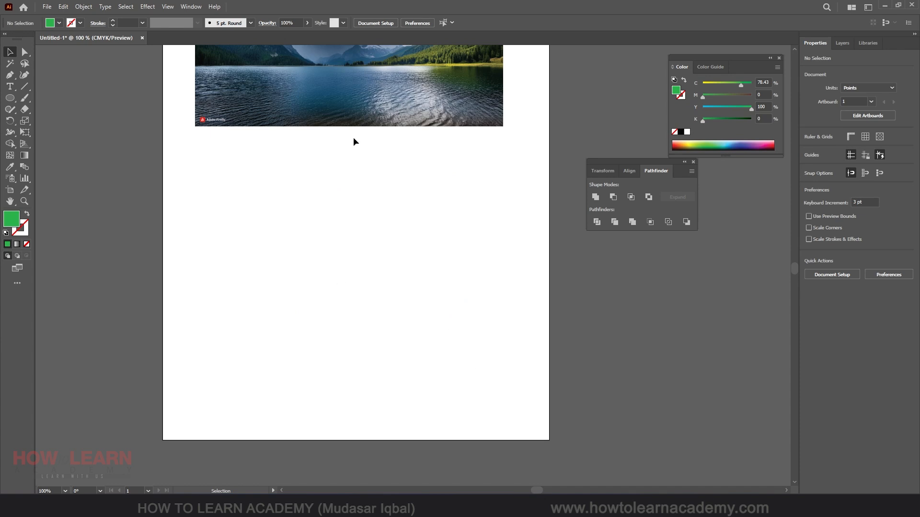
pyautogui.moveTo(353, 137); pyautogui.dragTo(375, 270)
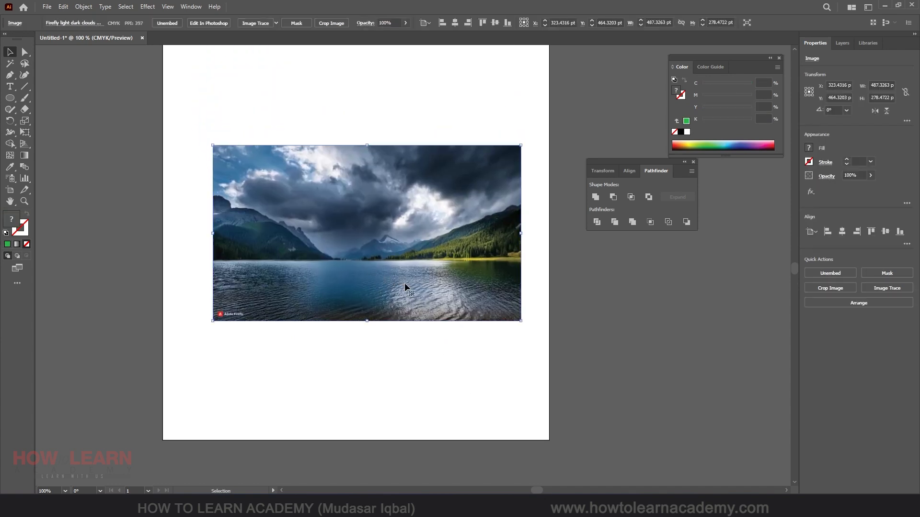
# Draw a green five-pointed star about 220 × 210 pt over the image and position it fully inside, near the image's centre.
pyautogui.click(8, 102)
pyautogui.moveTo(7, 100); pyautogui.dragTo(51, 144)
pyautogui.moveTo(291, 197)
pyautogui.mouseDown()
pyautogui.moveTo(376, 247)
pyautogui.moveTo(358, 264)
pyautogui.mouseUp()
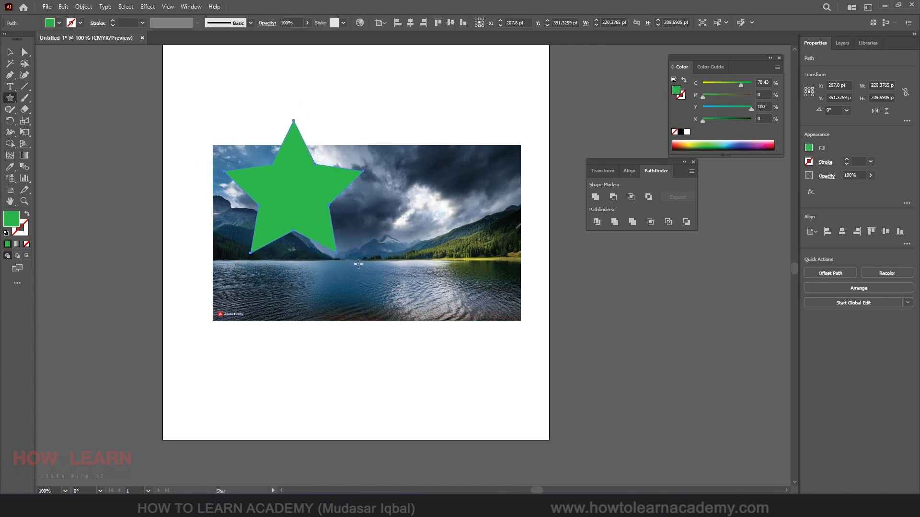
pyautogui.click(9, 51)
pyautogui.moveTo(289, 178); pyautogui.dragTo(312, 213)
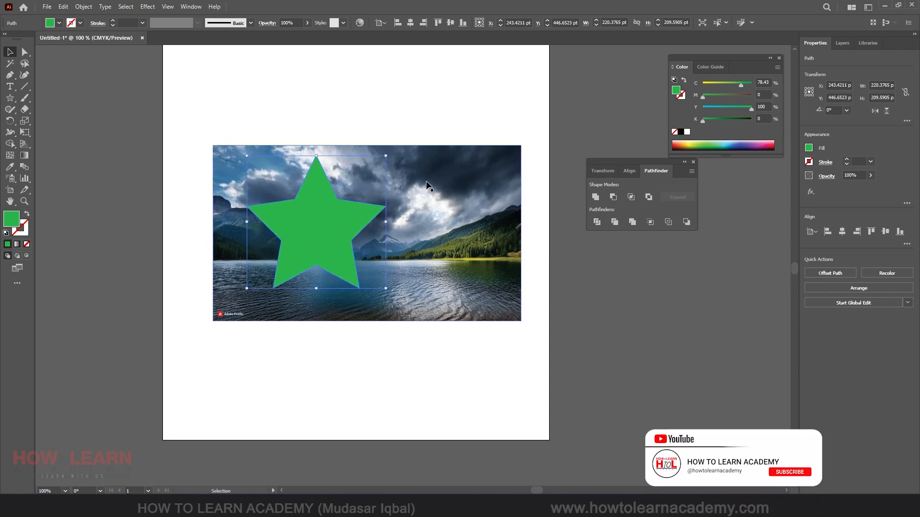
pyautogui.click(426, 343)
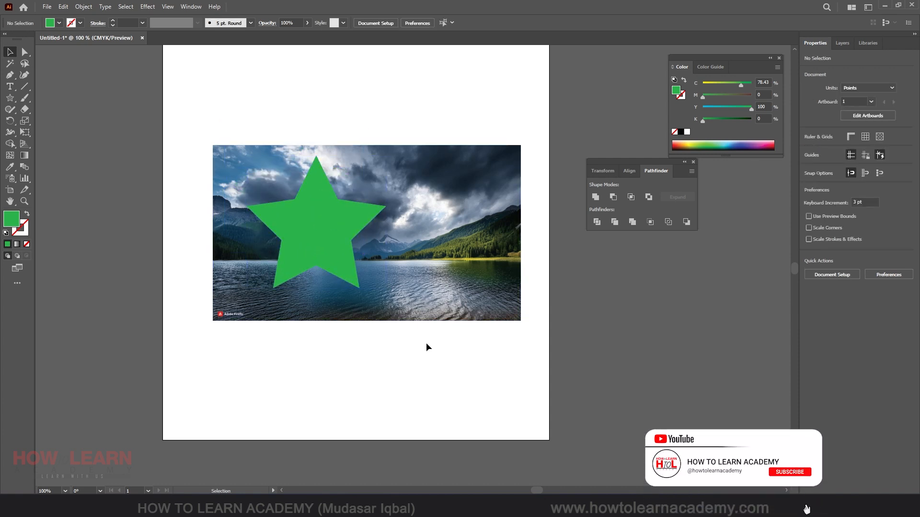
pyautogui.click(395, 173)
pyautogui.moveTo(320, 217); pyautogui.dragTo(352, 220)
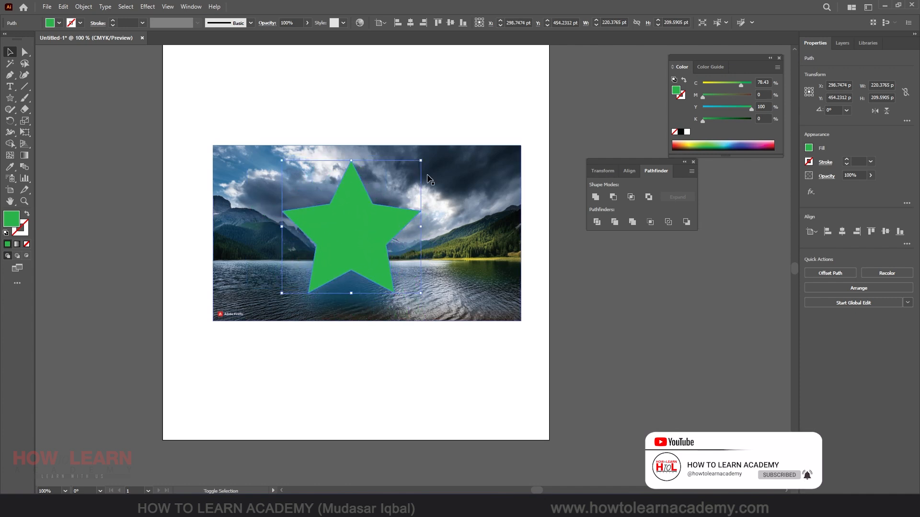
# Make a clipping mask from the green star and the landscape image, and deselect the result.
pyautogui.keyDown('shift'); pyautogui.click(454, 176); pyautogui.keyUp('shift')
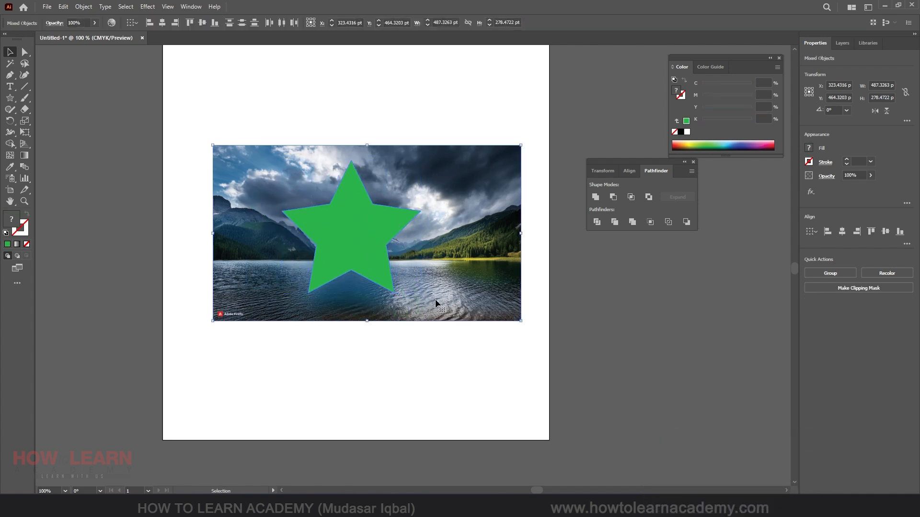
pyautogui.rightClick(354, 223)
pyautogui.click(404, 352)
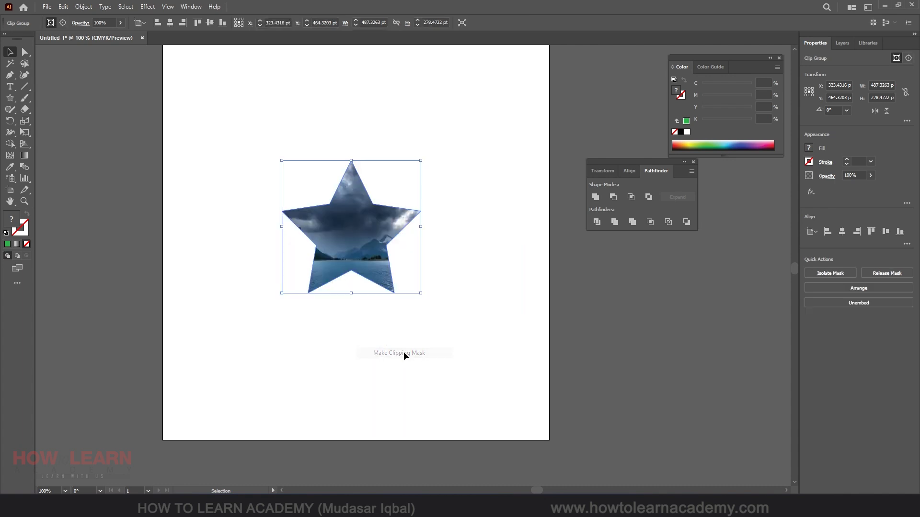
pyautogui.click(396, 367)
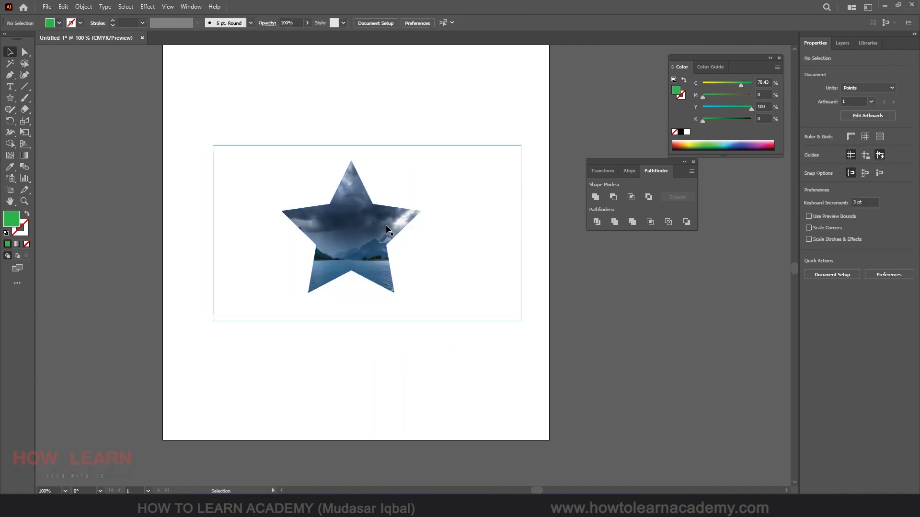
# Isolate the star's clip group and shift the image inside it about 51 pt left and 11 pt down.
pyautogui.doubleClick(352, 249)
pyautogui.click(462, 266)
pyautogui.moveTo(462, 265); pyautogui.dragTo(429, 269)
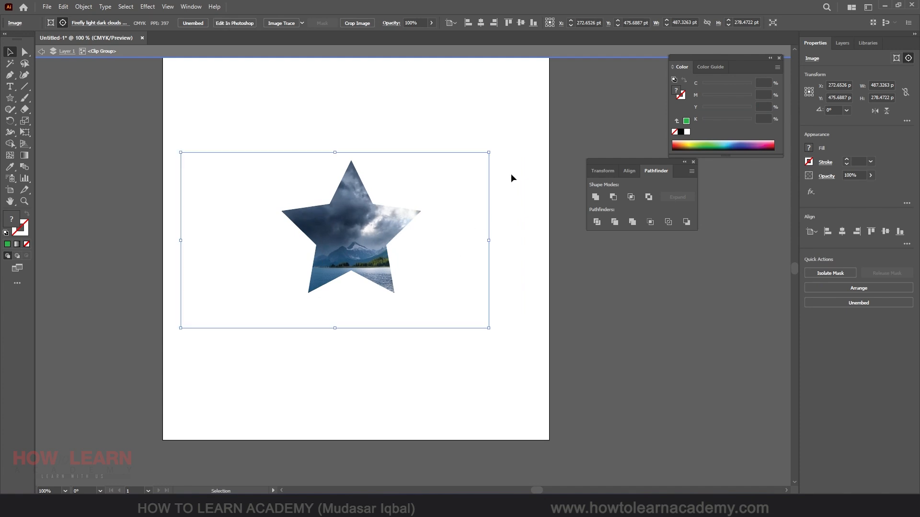
# Scale the image inside the star mask to about 387 × 221 pt and shift it slightly up and right.
pyautogui.moveTo(491, 152); pyautogui.dragTo(456, 170)
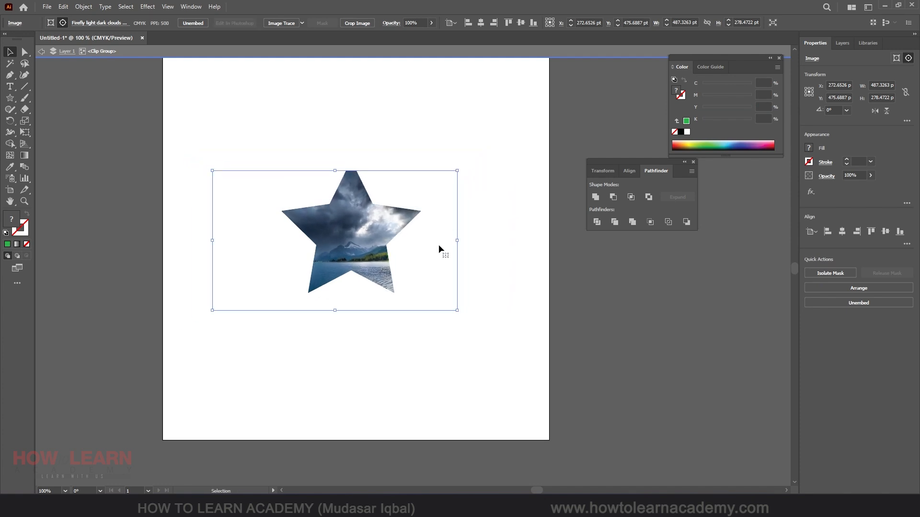
pyautogui.moveTo(438, 248); pyautogui.dragTo(464, 237)
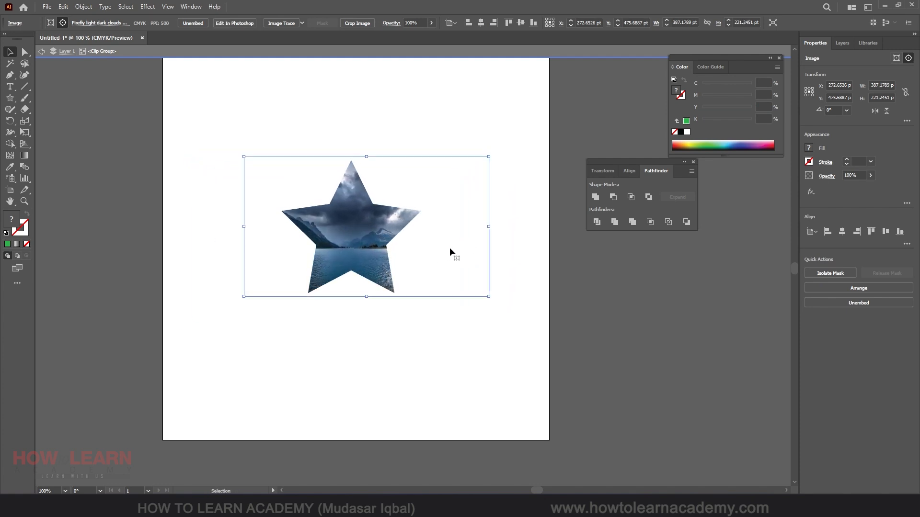
# Scale the star clipping path to about 175 × 166 pt and move it about 31 pt right over the image.
pyautogui.click(378, 286)
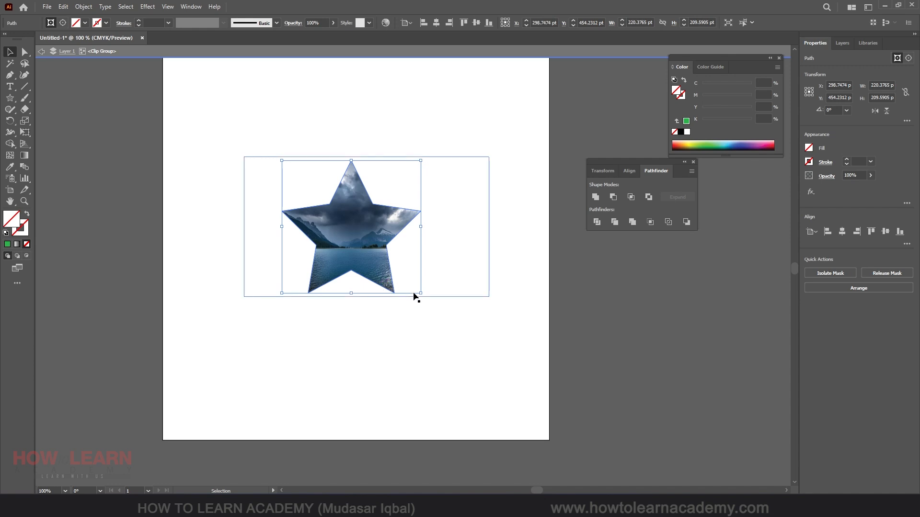
pyautogui.moveTo(420, 293); pyautogui.dragTo(407, 279)
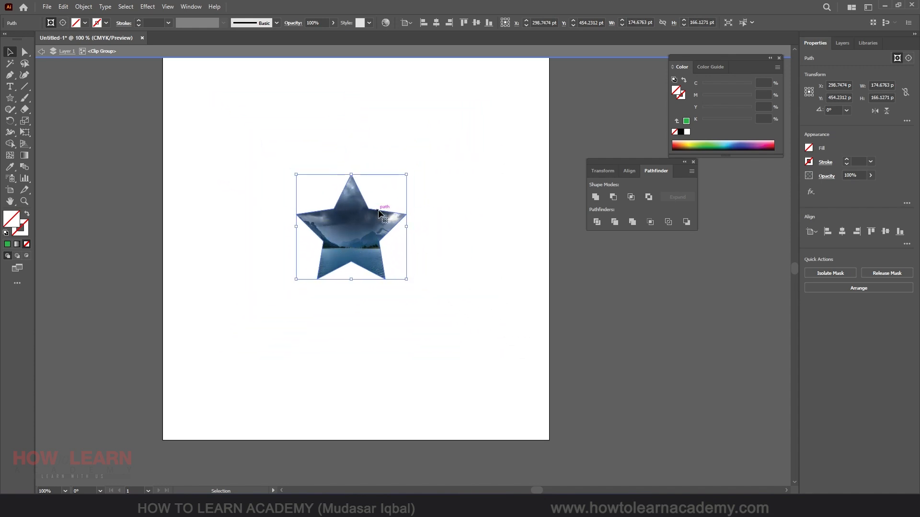
pyautogui.moveTo(378, 209); pyautogui.dragTo(398, 209)
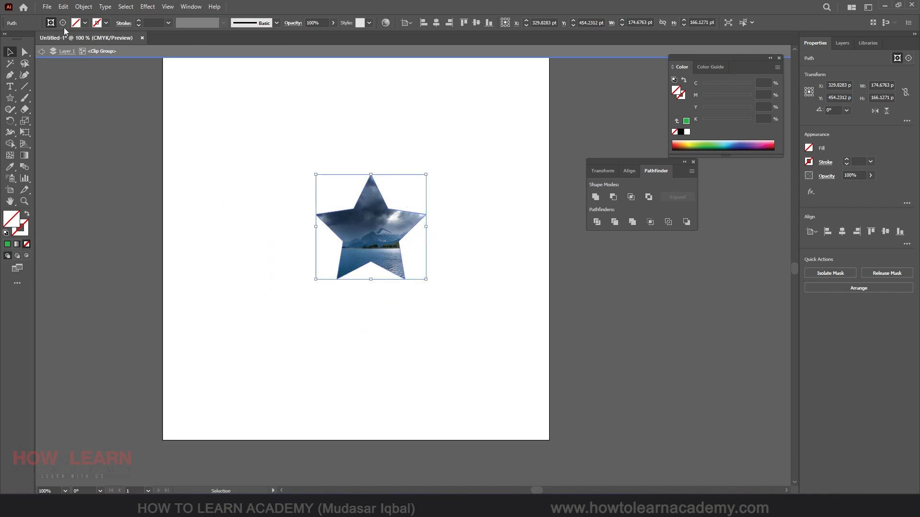
# Exit isolation mode, move the whole star clip group about 34 pt left and 18 pt up, and show its anchor points with Direct Selection.
pyautogui.click(42, 53)
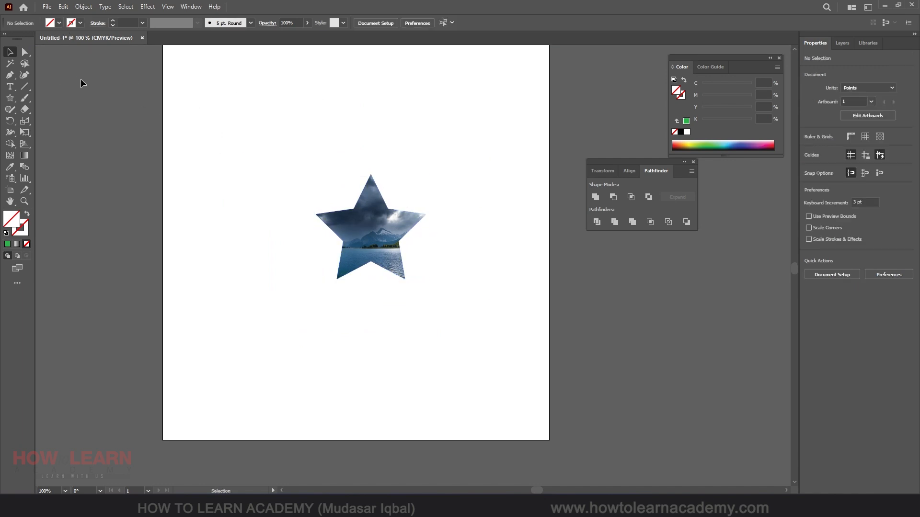
pyautogui.moveTo(391, 217); pyautogui.dragTo(363, 228)
pyautogui.scroll(1, 354, 174)
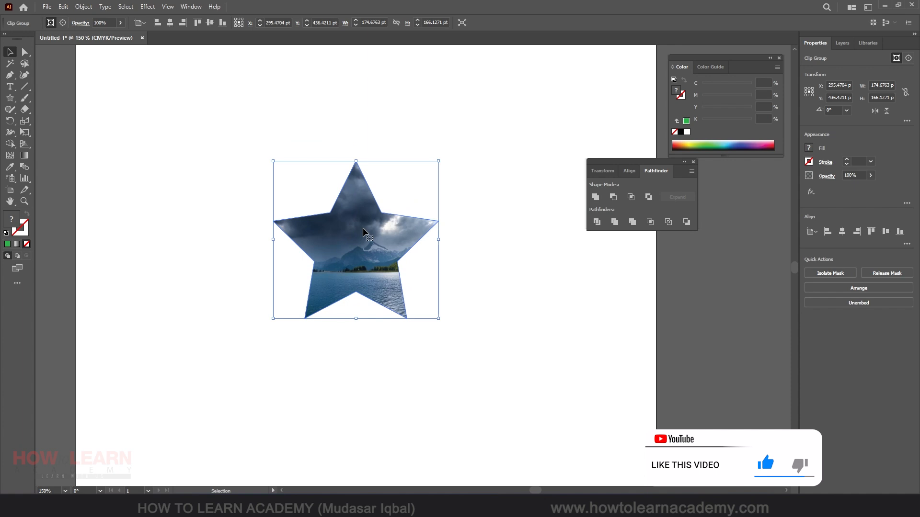
pyautogui.press('a')
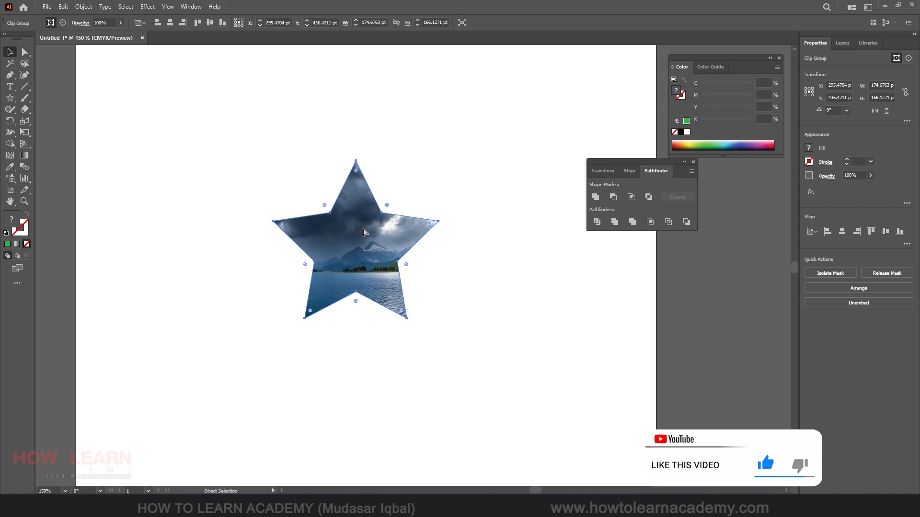
# Undo the last moves and scalings of the clip group, star path and masked image.
pyautogui.hotkey('ctrl', 'z')
pyautogui.hotkey('ctrl', 'z')
pyautogui.hotkey('ctrl', 'z')
pyautogui.hotkey('ctrl', 'z')
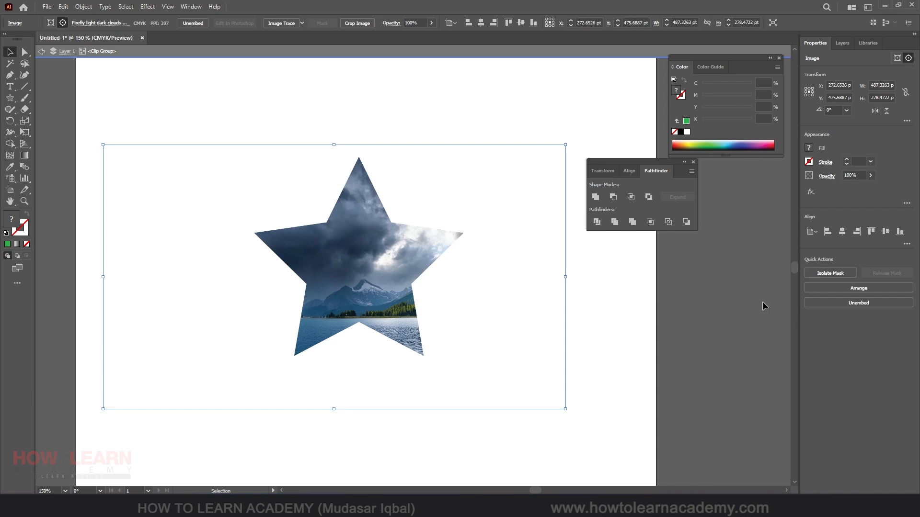
# Exit isolation mode, release the star's clipping mask, and deselect the objects.
pyautogui.click(529, 112)
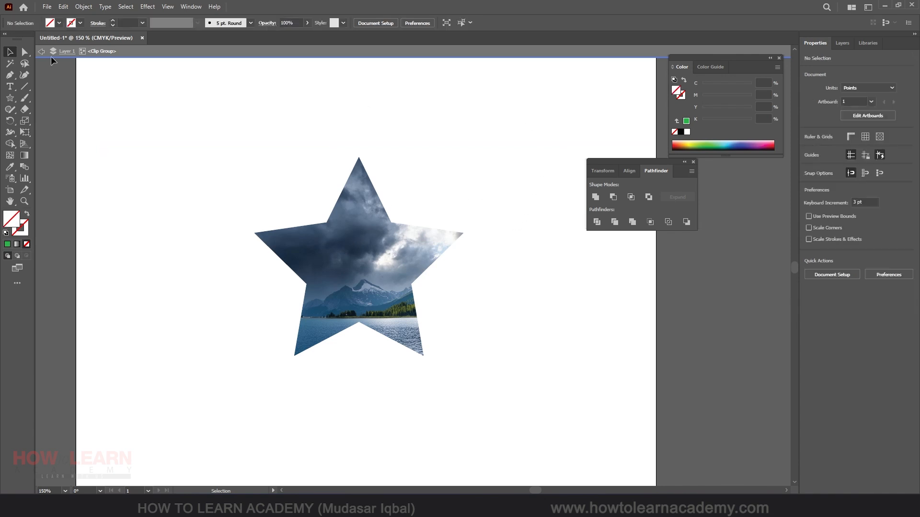
pyautogui.click(42, 51)
pyautogui.click(330, 245)
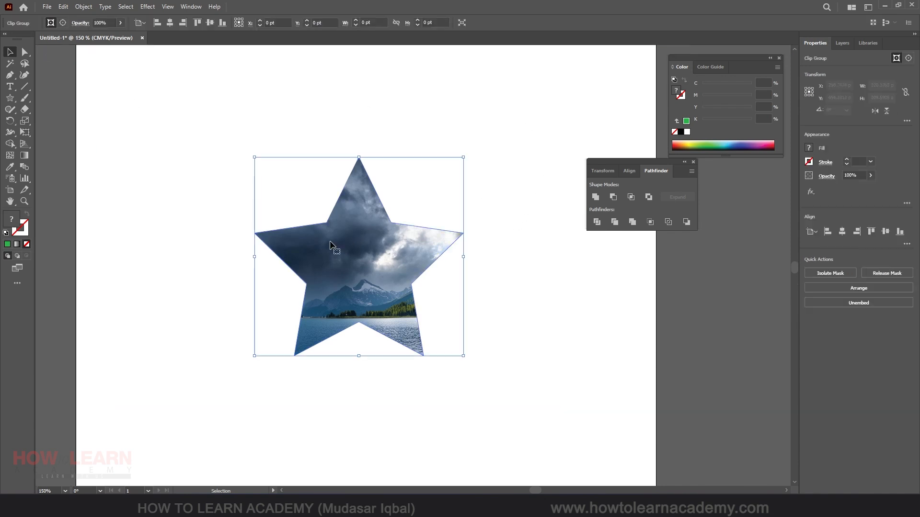
pyautogui.rightClick(331, 243)
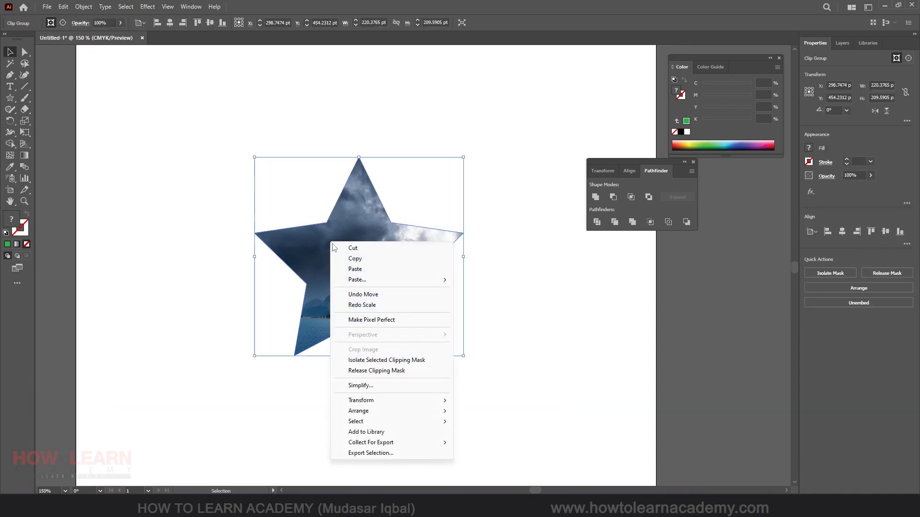
pyautogui.click(385, 371)
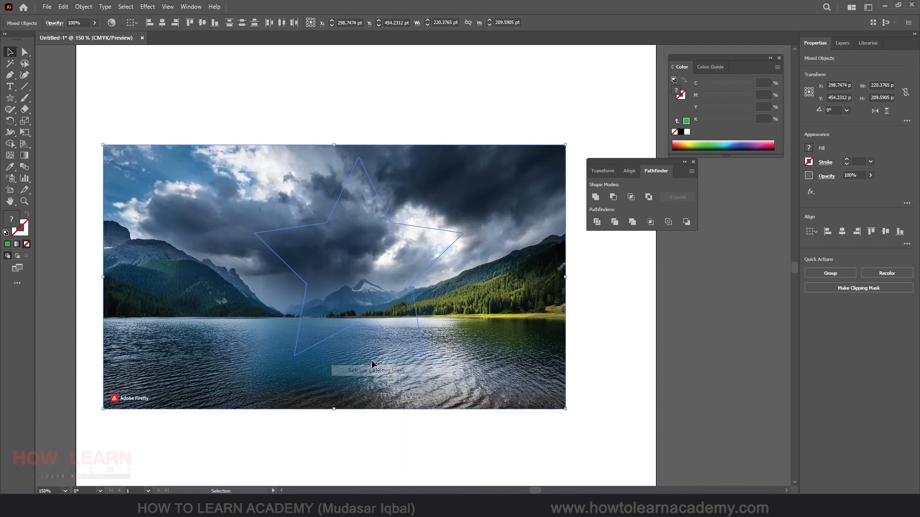
pyautogui.click(396, 124)
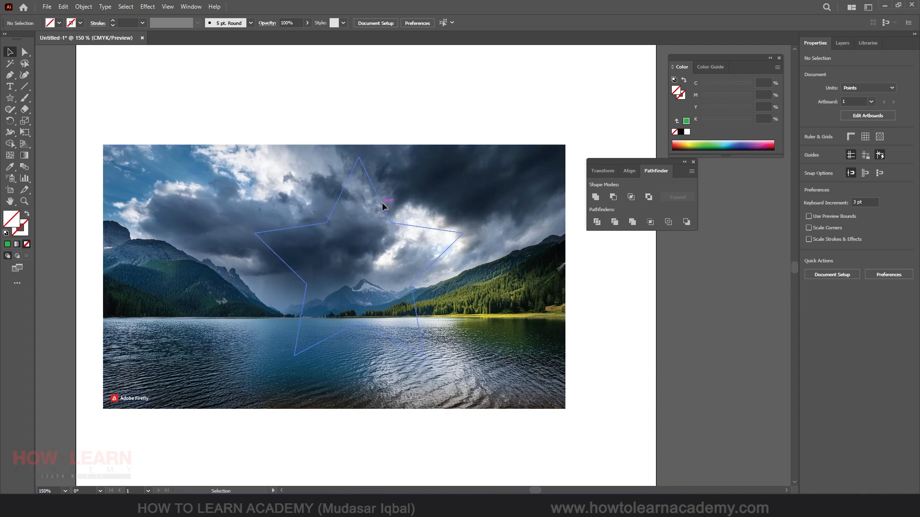
# Fill the released star path with yellow.
pyautogui.click(382, 203)
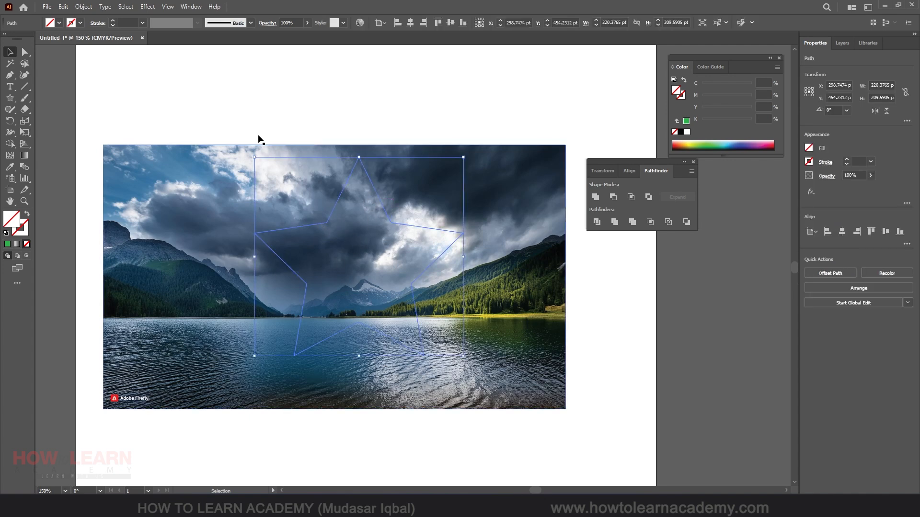
pyautogui.click(59, 22)
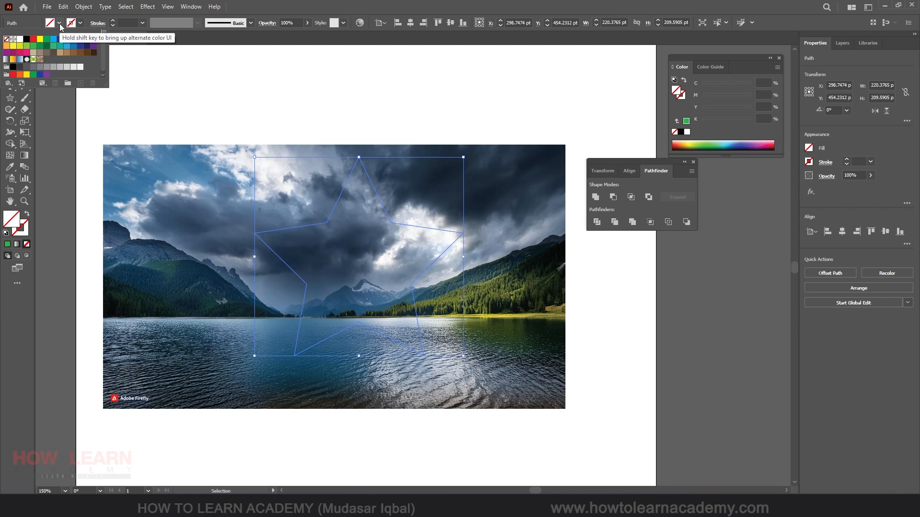
pyautogui.click(39, 39)
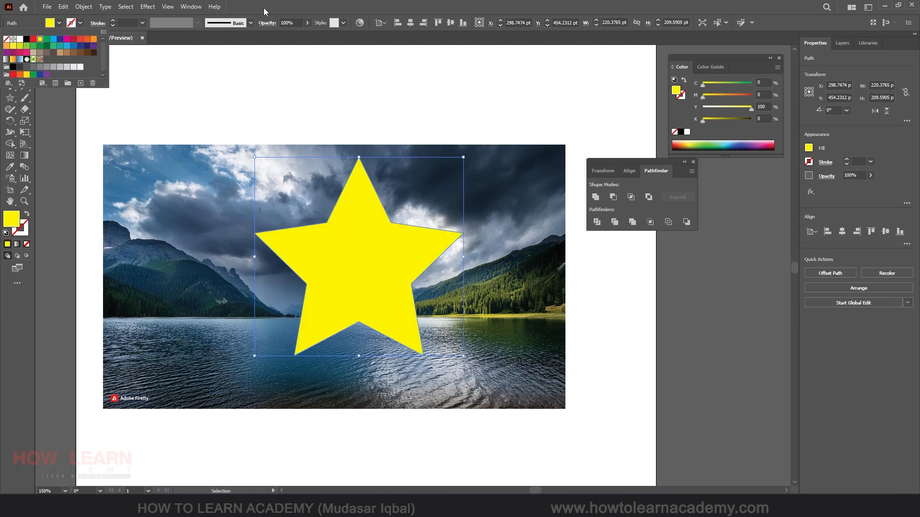
# Make a clipping mask from the yellow star and the landscape image, and undo it.
pyautogui.keyDown('shift'); pyautogui.click(489, 200); pyautogui.keyUp('shift')
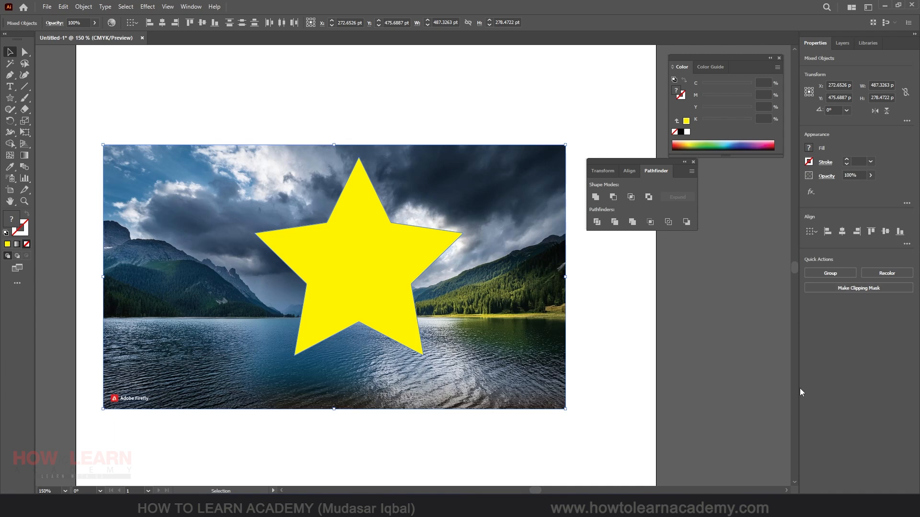
pyautogui.click(83, 7)
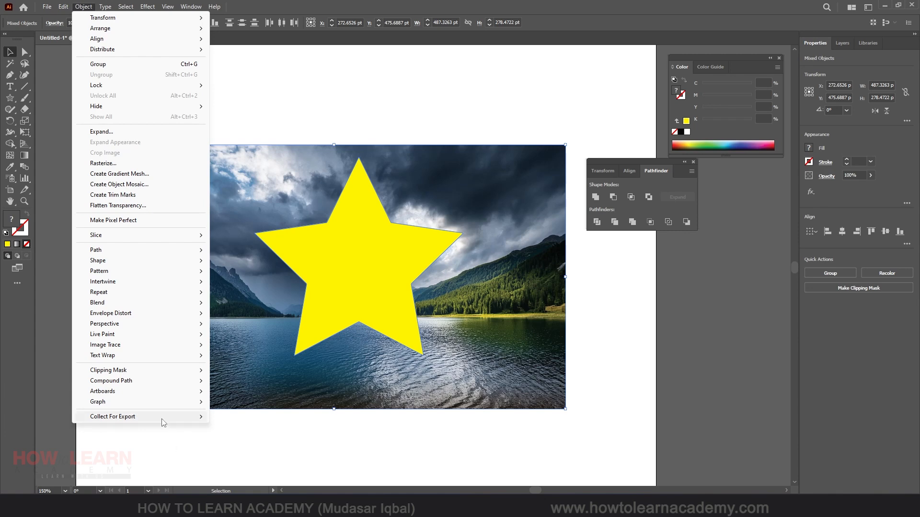
pyautogui.moveTo(119, 375)
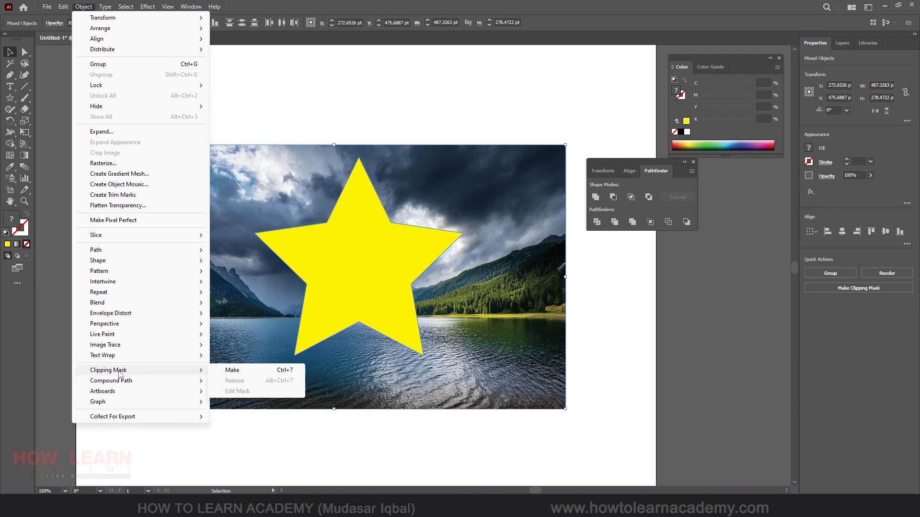
pyautogui.click(233, 371)
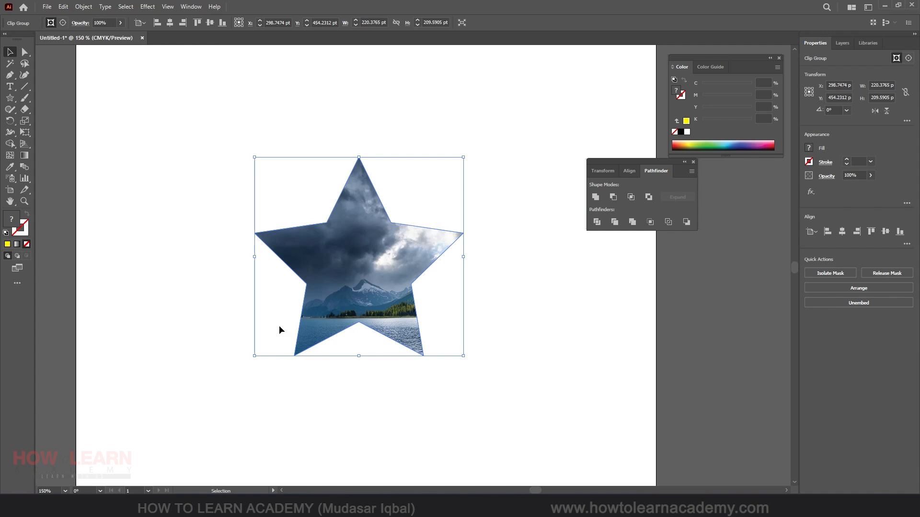
pyautogui.hotkey('ctrl', 'z')
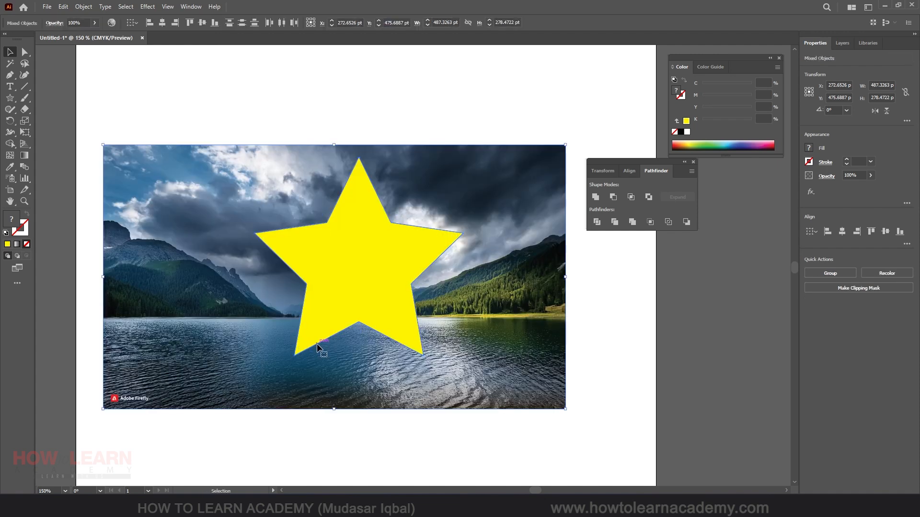
pyautogui.rightClick(344, 247)
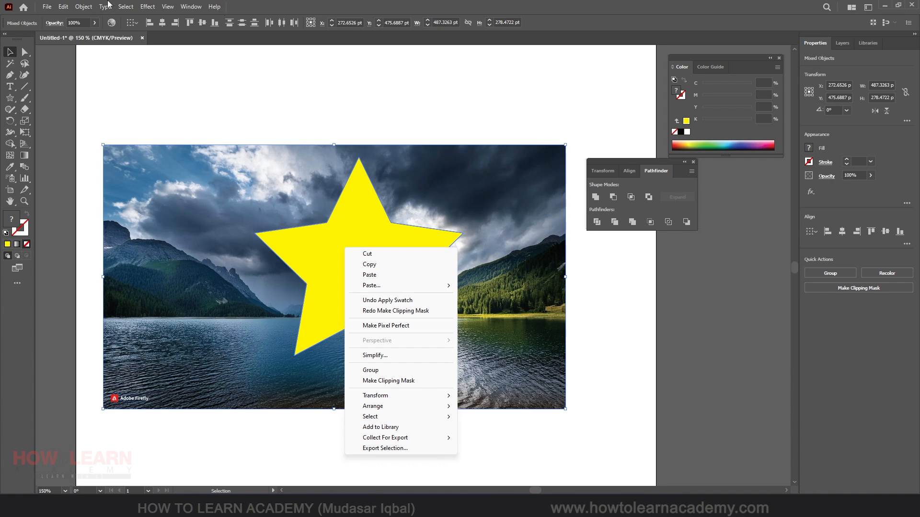
pyautogui.click(86, 9)
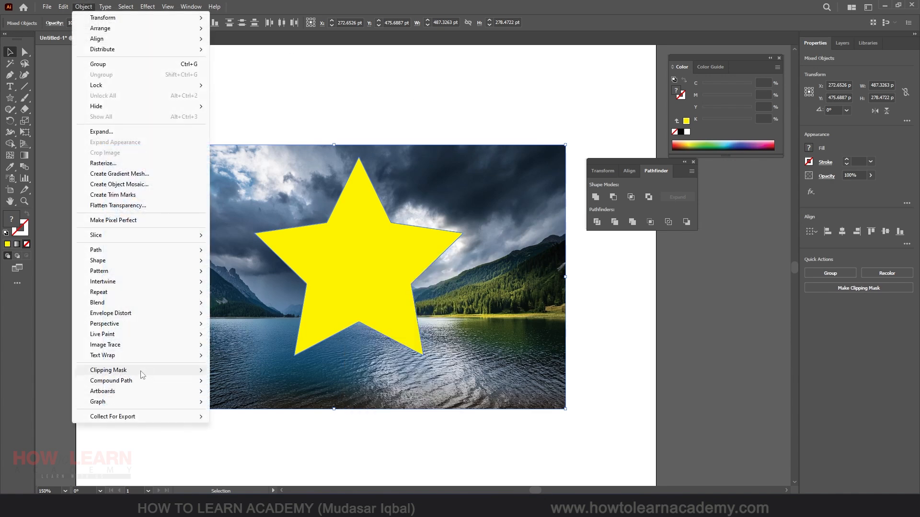
pyautogui.moveTo(128, 377)
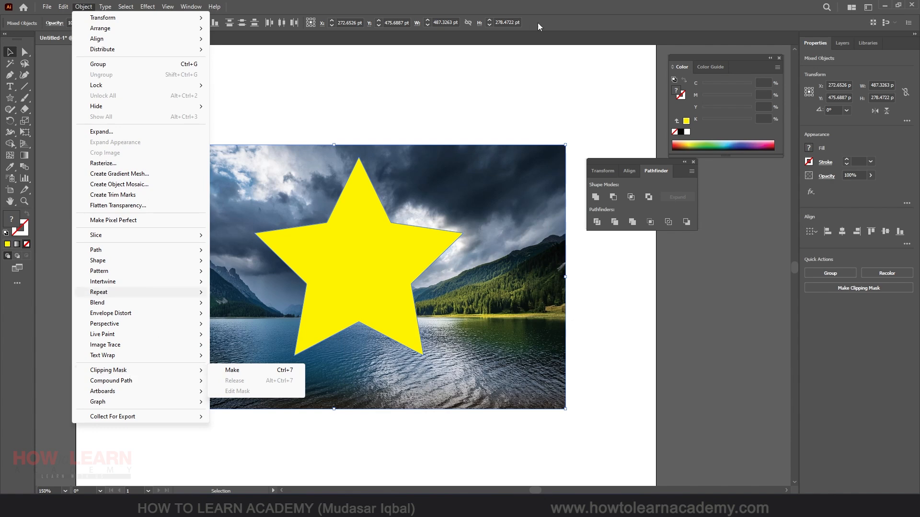
pyautogui.click(518, 6)
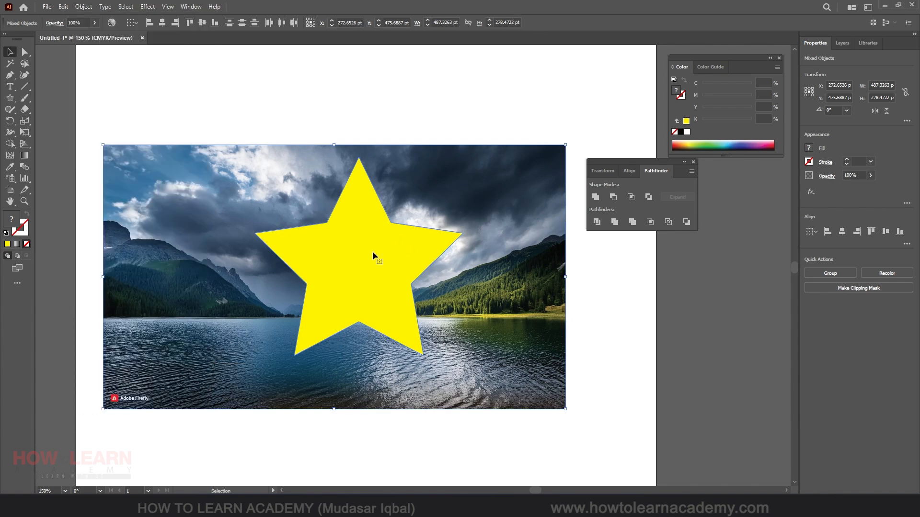
# Delete the yellow star, leaving only the landscape image.
pyautogui.click(267, 101)
pyautogui.click(368, 287)
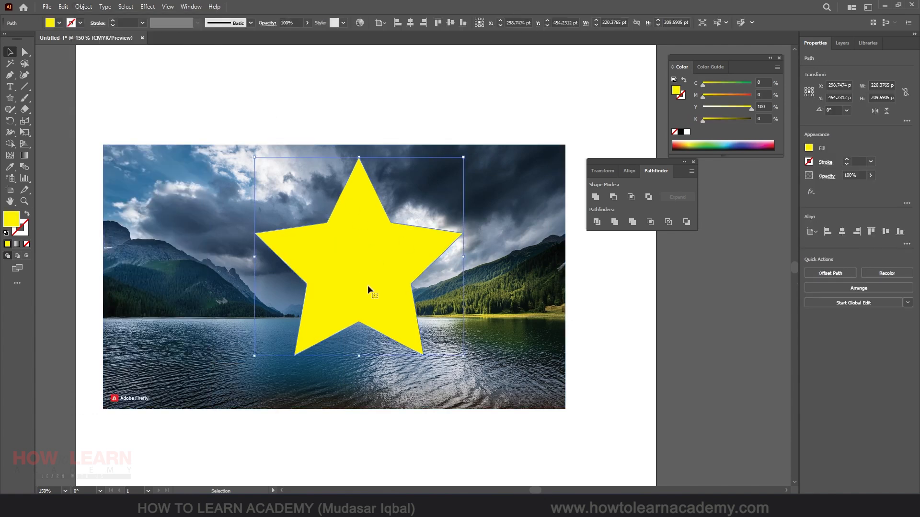
pyautogui.press('Delete')
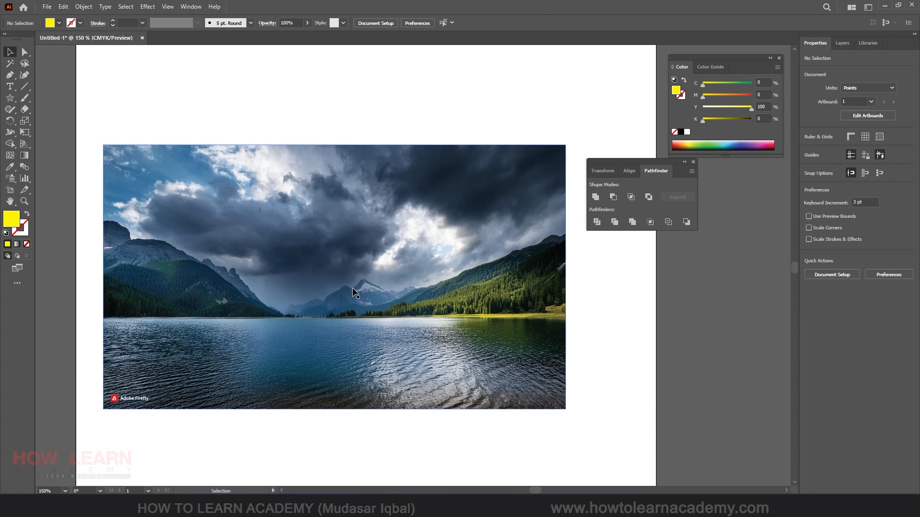
pyautogui.click(11, 98)
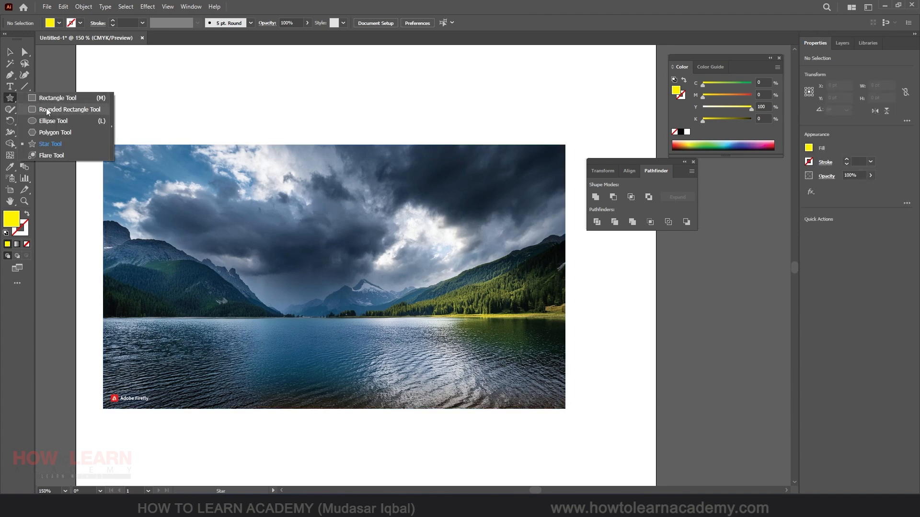
pyautogui.click(50, 99)
pyautogui.moveTo(160, 160); pyautogui.dragTo(220, 390)
pyautogui.press('Delete')
# Draw a yellow hexagon about 91 × 79 pt over the upper-left part of the landscape image.
pyautogui.click(10, 99)
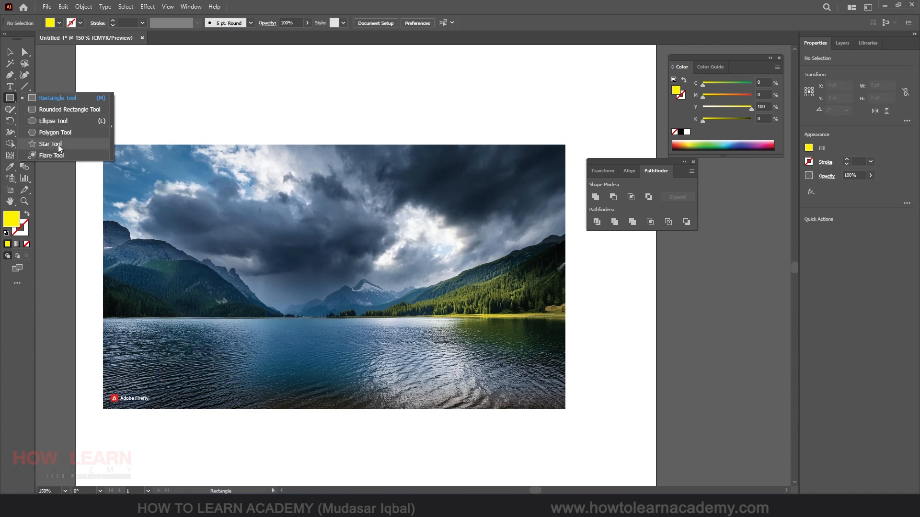
pyautogui.click(59, 133)
pyautogui.moveTo(181, 214); pyautogui.dragTo(227, 237)
pyautogui.click(10, 54)
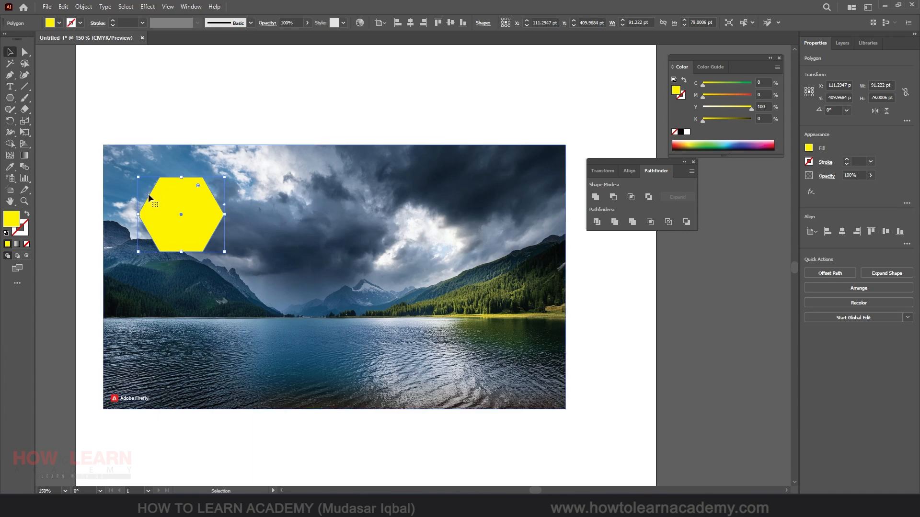
# Duplicate the yellow hexagon into a honeycomb of eight hexagons with narrow gaps, spread over the image's left and centre.
pyautogui.moveTo(168, 188); pyautogui.dragTo(354, 332)
pyautogui.scroll(3, 244, 228)
pyautogui.scroll(-2, 265, 225)
pyautogui.scroll(2, 401, 319)
pyautogui.scroll(-4, 352, 329)
pyautogui.scroll(2, 344, 296)
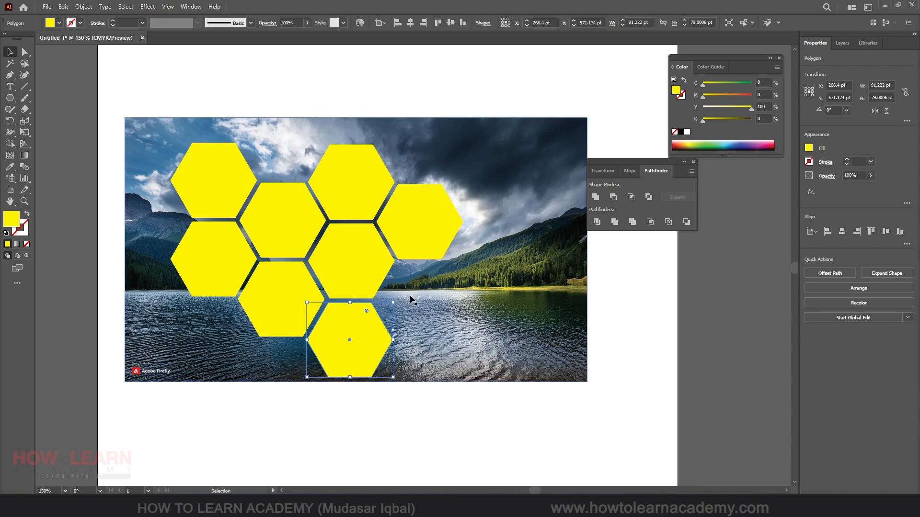
# Make a clipping mask from all eight separate hexagons and the landscape image.
pyautogui.click(171, 91)
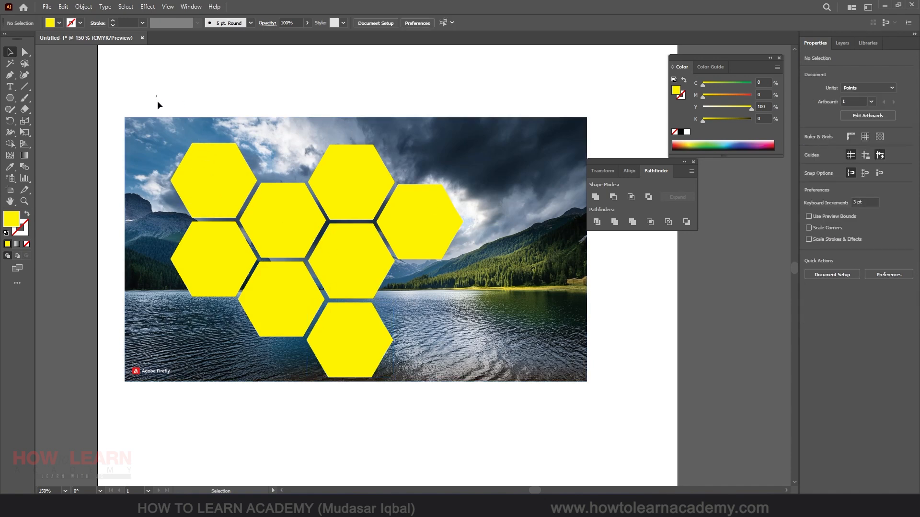
pyautogui.moveTo(157, 95); pyautogui.dragTo(485, 404)
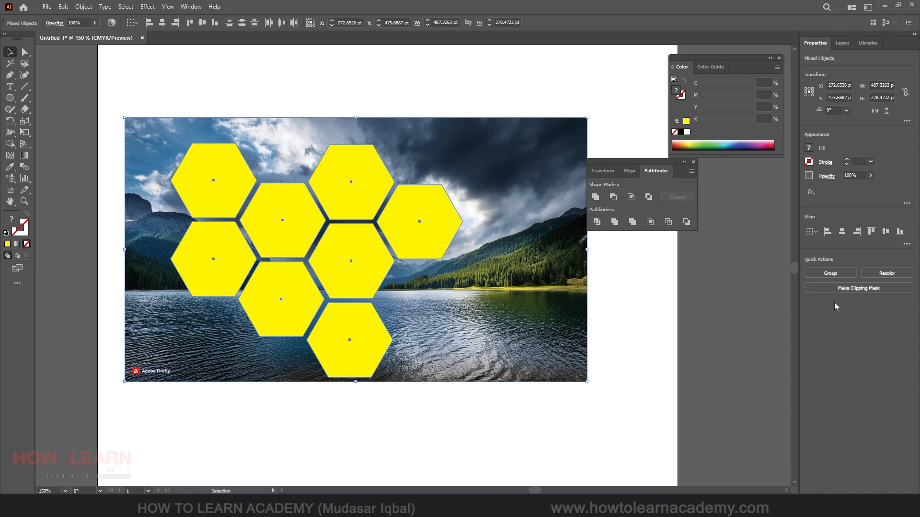
pyautogui.click(854, 288)
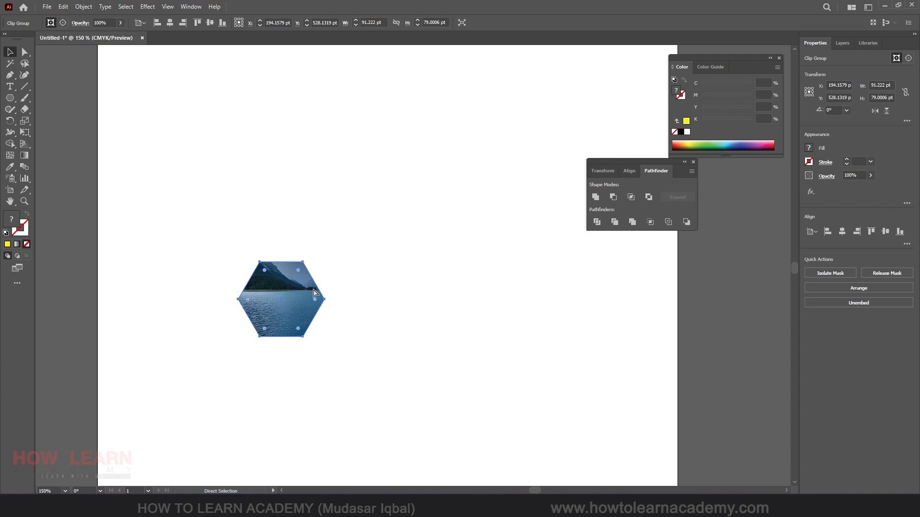
# Undo the clipping mask on the separate hexagons and group all eight yellow hexagons.
pyautogui.hotkey('ctrl', 'z')
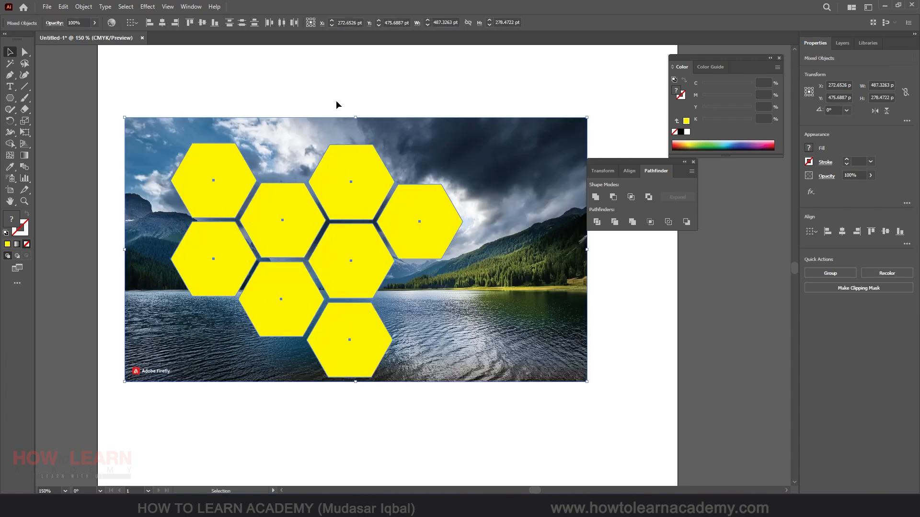
pyautogui.keyDown('shift'); pyautogui.click(258, 120); pyautogui.keyUp('shift')
pyautogui.rightClick(215, 172)
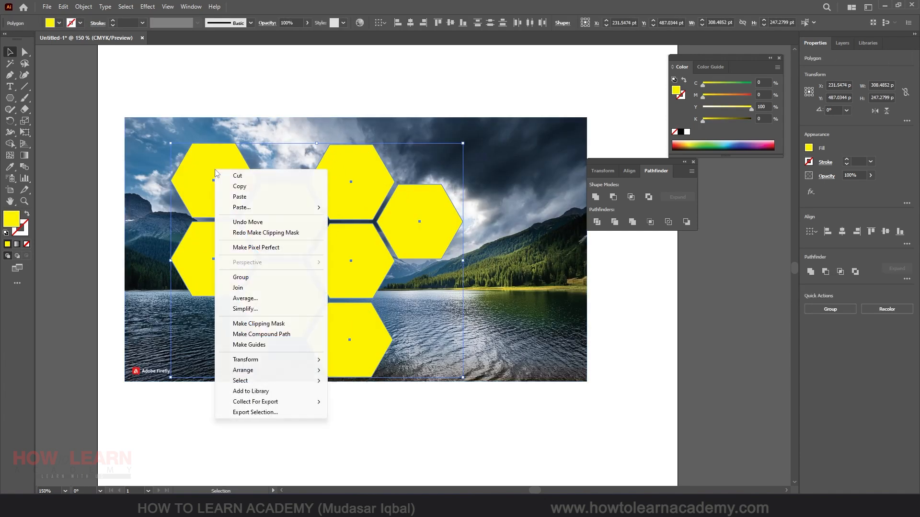
pyautogui.click(264, 278)
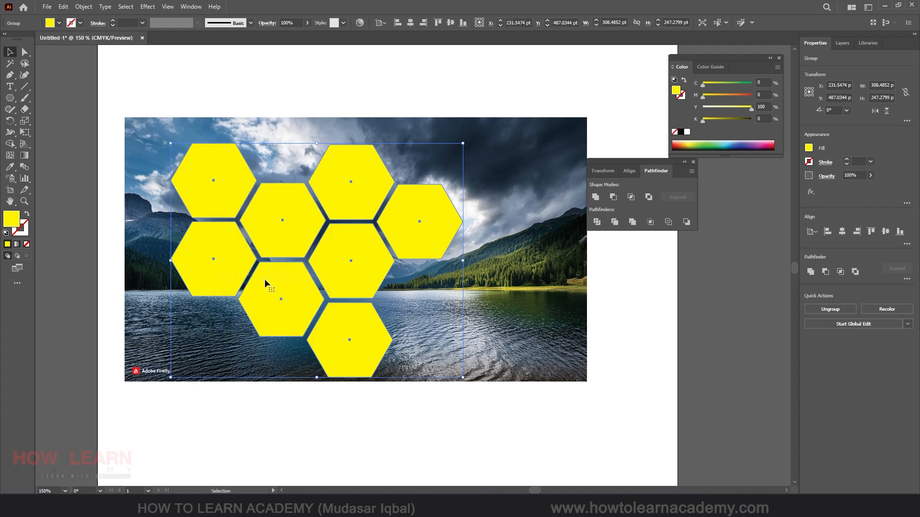
# Try to make a clipping mask from the grouped hexagons and the landscape image, and undo the attempt.
pyautogui.keyDown('shift'); pyautogui.click(540, 138); pyautogui.keyUp('shift')
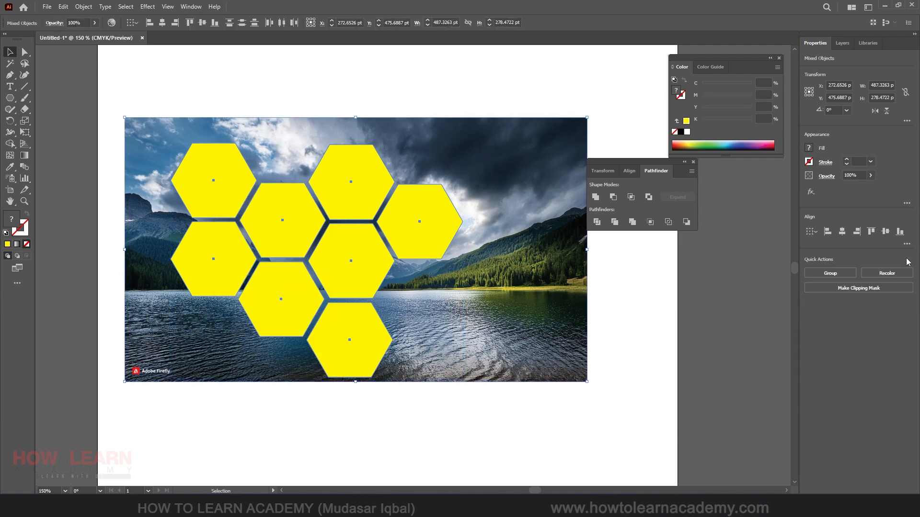
pyautogui.click(862, 288)
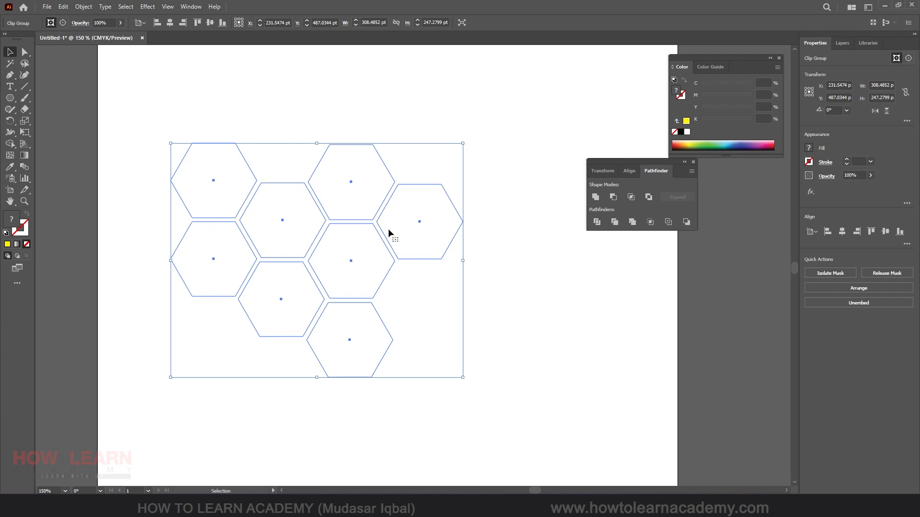
pyautogui.hotkey('ctrl', 'z')
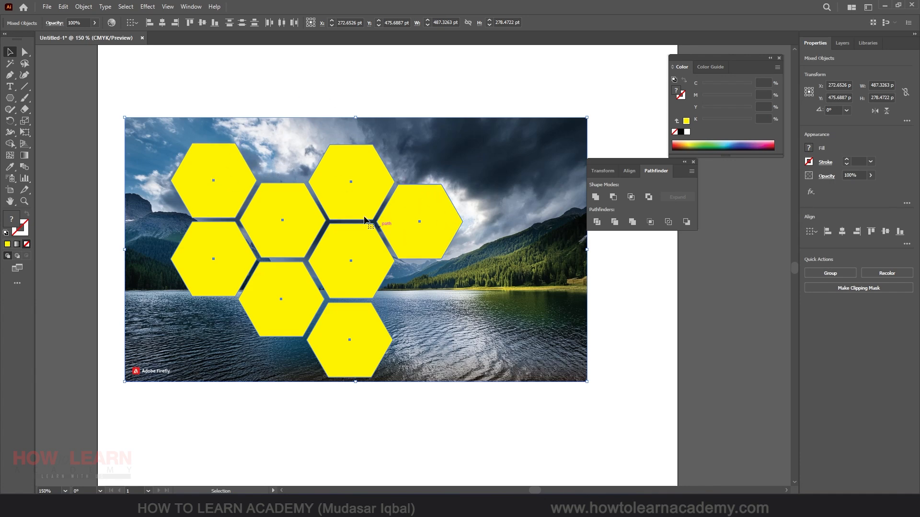
# Try to unite the hexagon group and clip the landscape image with it, and undo the attempt.
pyautogui.keyDown('shift'); pyautogui.click(433, 140); pyautogui.keyUp('shift')
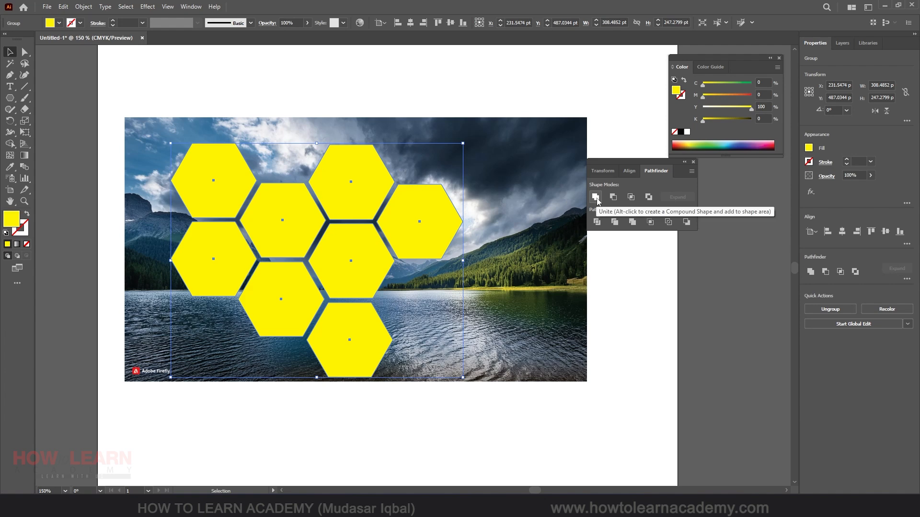
pyautogui.keyDown('shift'); pyautogui.click(544, 180); pyautogui.keyUp('shift')
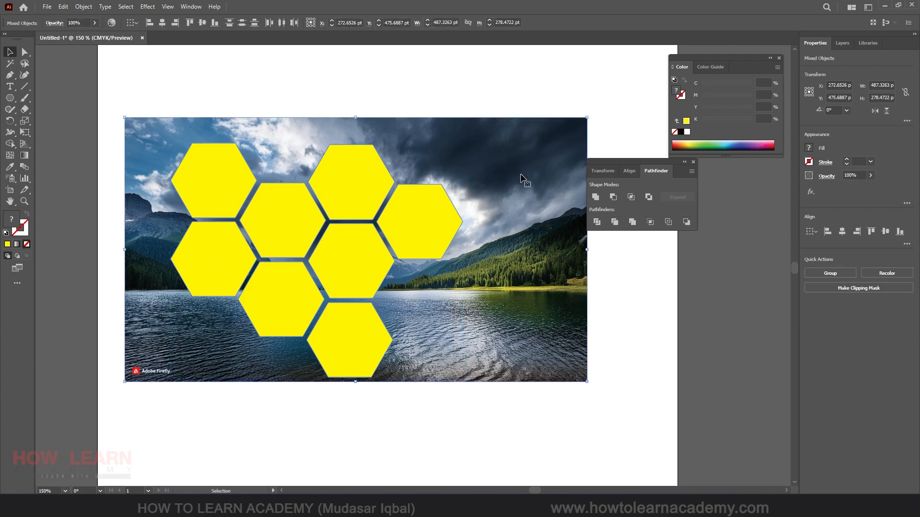
pyautogui.click(854, 288)
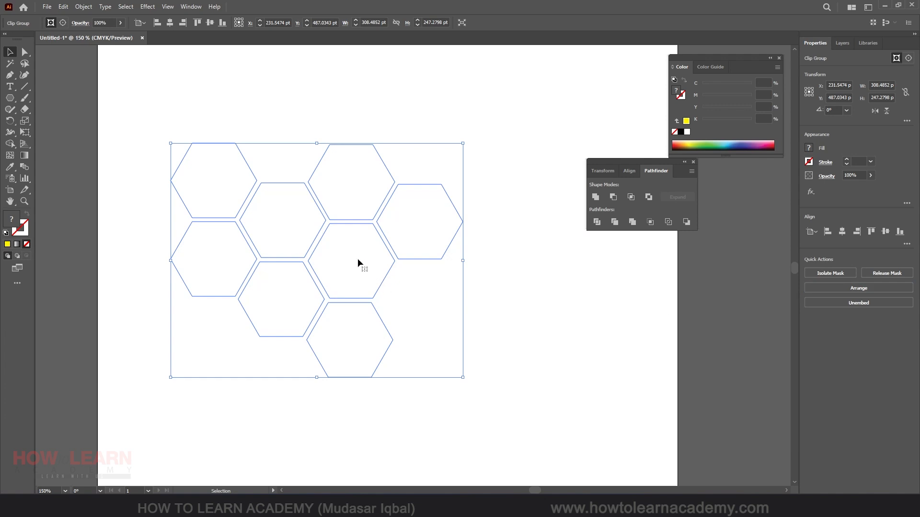
pyautogui.hotkey('ctrl', 'alt', '7')
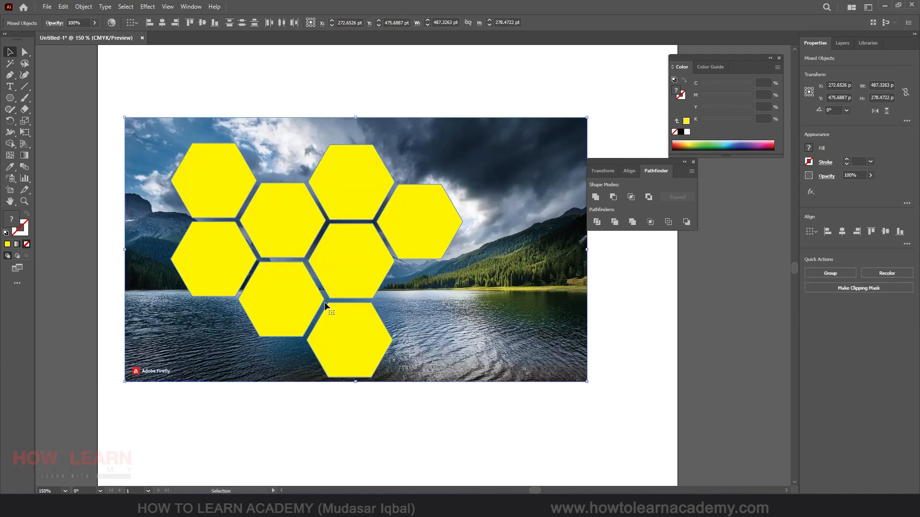
# Make a compound path from the group of eight yellow hexagons.
pyautogui.click(368, 241)
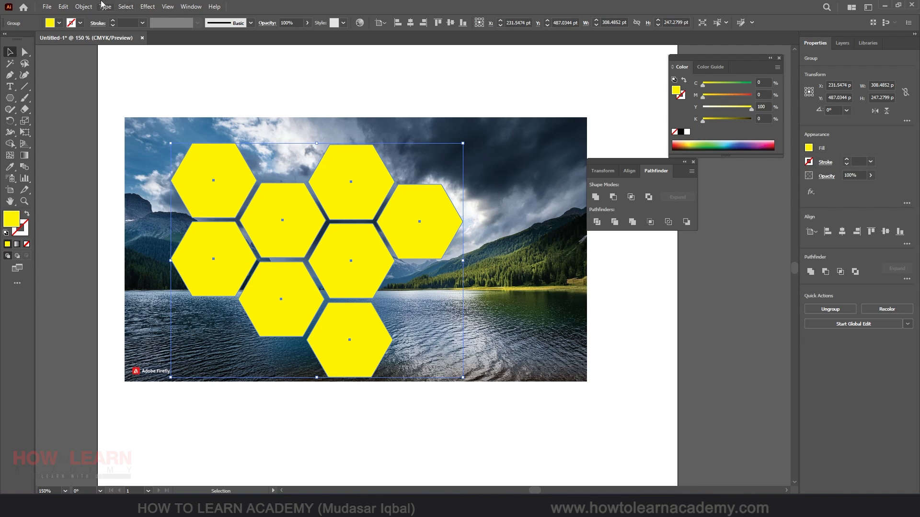
pyautogui.click(83, 7)
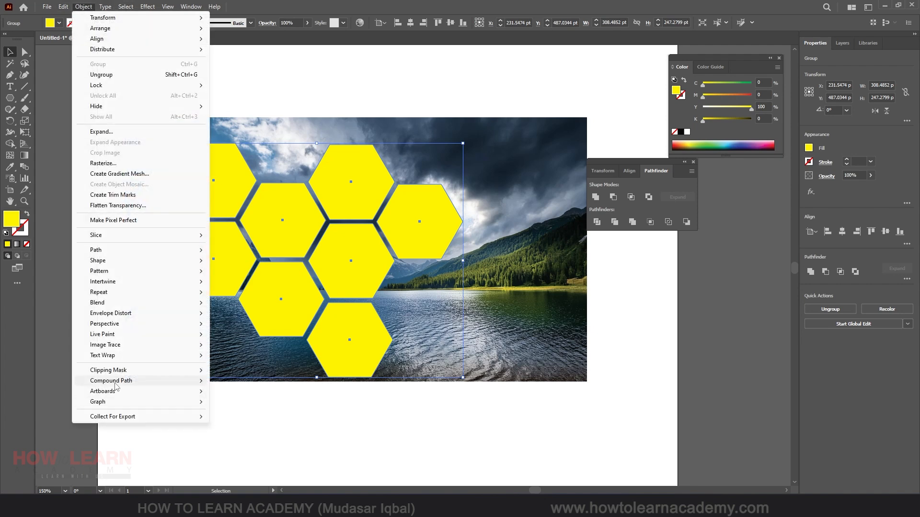
pyautogui.moveTo(120, 381)
pyautogui.click(233, 381)
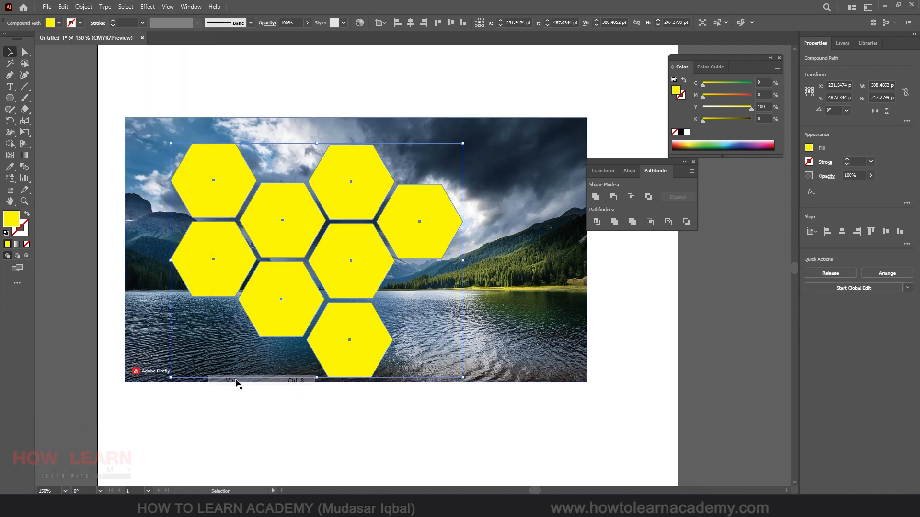
# Make a clipping mask from the hexagon compound path and the landscape image, and undo it.
pyautogui.keyDown('shift'); pyautogui.click(513, 173); pyautogui.keyUp('shift')
pyautogui.click(843, 288)
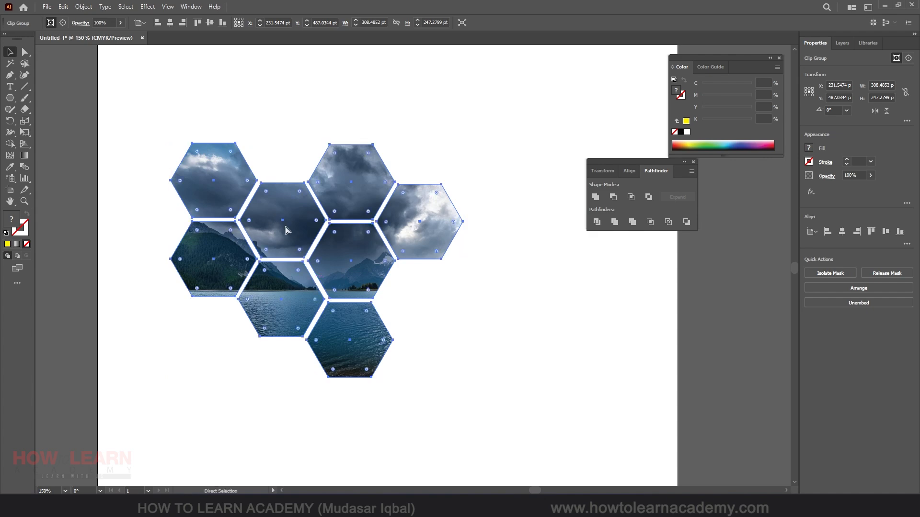
pyautogui.hotkey('ctrl', 'z')
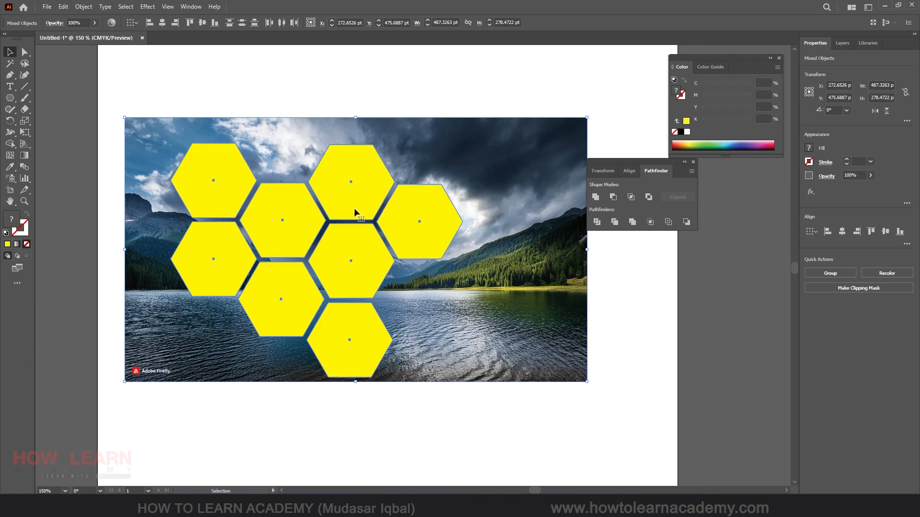
# Isolate the hexagon compound path and spread its eight hexagons apart individually over the image.
pyautogui.doubleClick(353, 158)
pyautogui.moveTo(353, 180); pyautogui.dragTo(353, 162)
pyautogui.moveTo(421, 230); pyautogui.dragTo(449, 219)
pyautogui.moveTo(383, 259); pyautogui.dragTo(396, 273)
pyautogui.moveTo(368, 337); pyautogui.dragTo(384, 379)
pyautogui.moveTo(293, 311); pyautogui.dragTo(286, 337)
pyautogui.moveTo(201, 243); pyautogui.dragTo(162, 262)
pyautogui.moveTo(210, 192); pyautogui.dragTo(195, 179)
pyautogui.moveTo(289, 232); pyautogui.dragTo(284, 223)
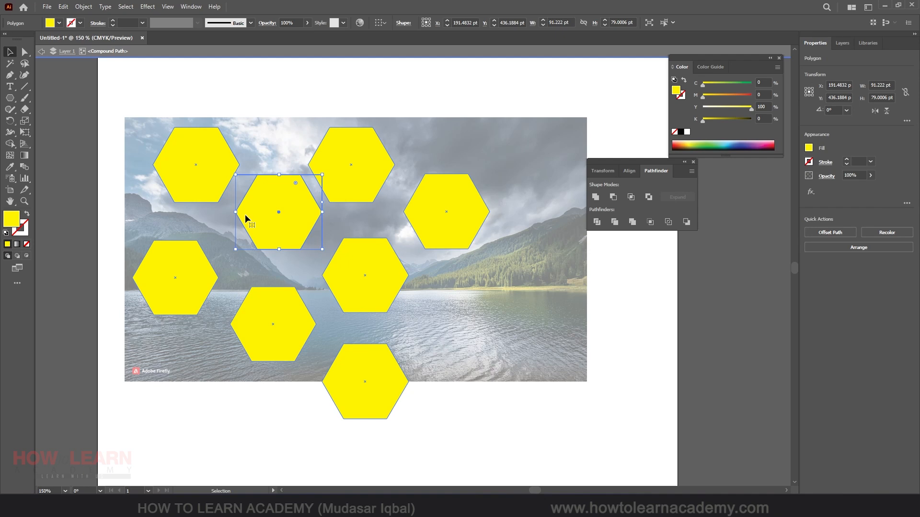
# Undo all the individual hexagon moves and exit isolation mode.
pyautogui.hotkey('ctrl', 'z')
pyautogui.hotkey('ctrl', 'z')
pyautogui.hotkey('ctrl', 'z')
pyautogui.hotkey('ctrl', 'z')
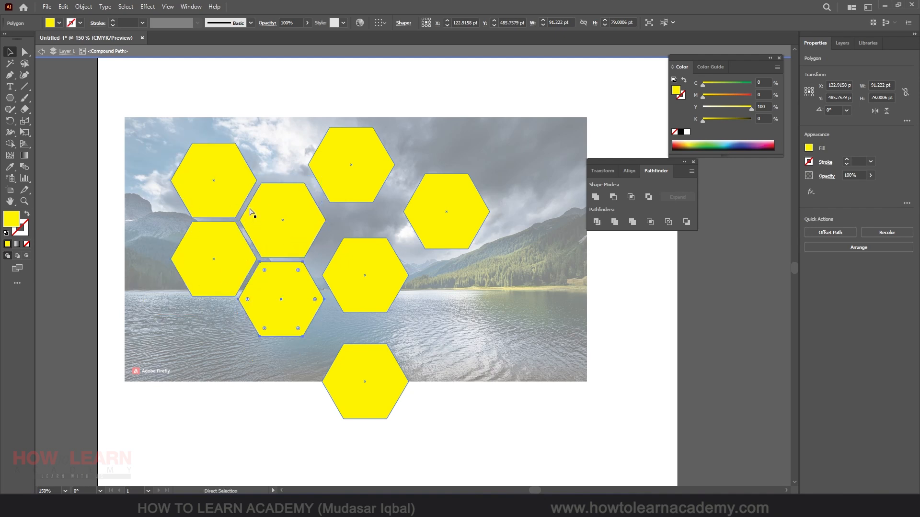
pyautogui.hotkey('ctrl', 'shift', 'z')
pyautogui.hotkey('ctrl', 'shift', 'z')
pyautogui.hotkey('ctrl', 'shift', 'z')
pyautogui.hotkey('ctrl', 'shift', 'z')
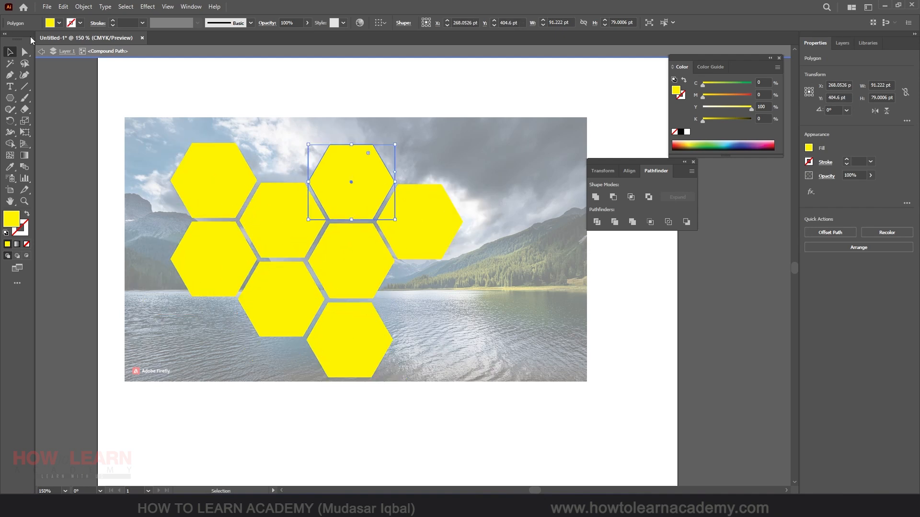
pyautogui.click(42, 51)
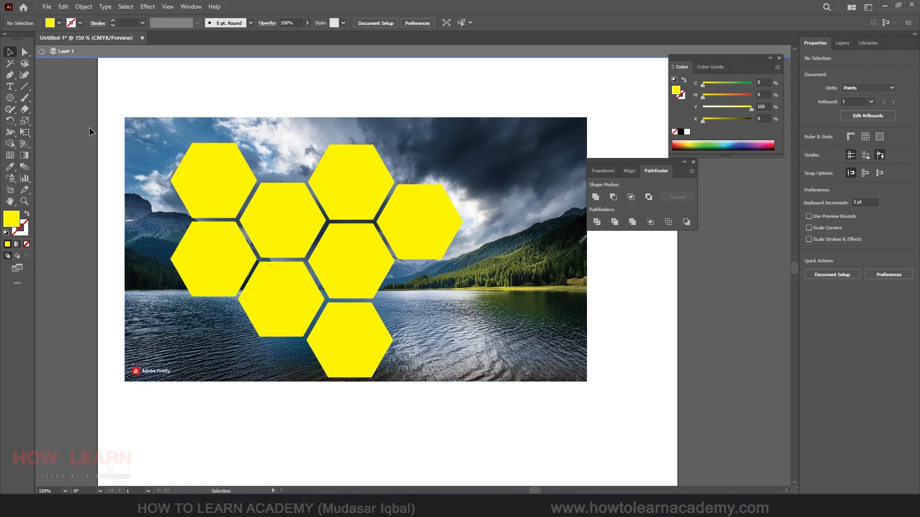
pyautogui.click(40, 54)
# Move the hexagon compound path off the artboard to its lower right, and shift the landscape image slightly up and right.
pyautogui.scroll(-2, 181, 198)
pyautogui.scroll(1, 212, 197)
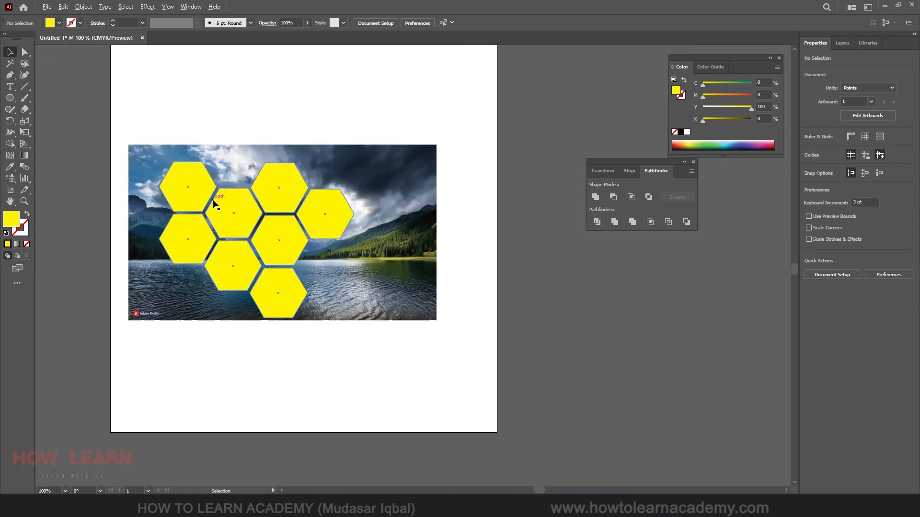
pyautogui.moveTo(233, 215); pyautogui.dragTo(235, 205)
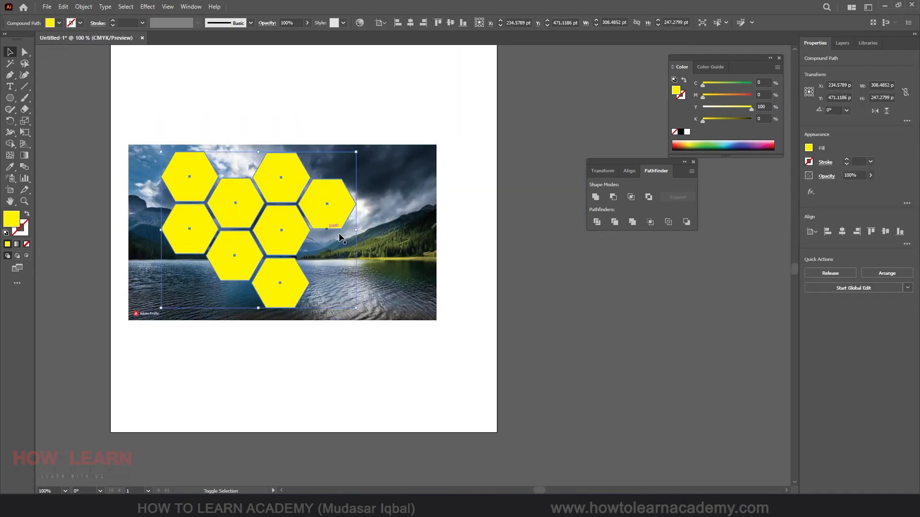
pyautogui.keyDown('shift'); pyautogui.click(397, 244); pyautogui.keyUp('shift')
pyautogui.hotkey('ctrl', 'shift', 'a')
pyautogui.moveTo(288, 224); pyautogui.dragTo(736, 347)
pyautogui.moveTo(279, 214); pyautogui.dragTo(294, 186)
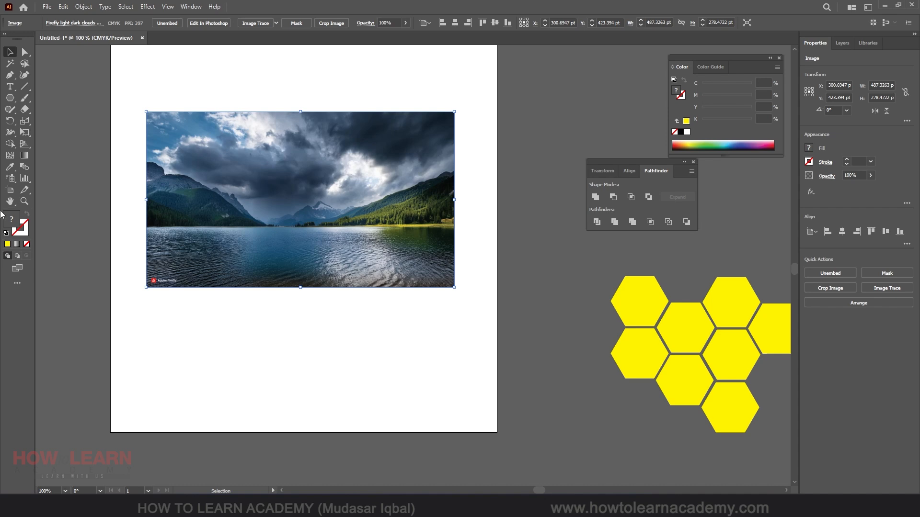
# Draw a rectangle about 359 × 199 pt over the centre of the landscape image and fill it with the white-to-black linear gradient.
pyautogui.click(11, 99)
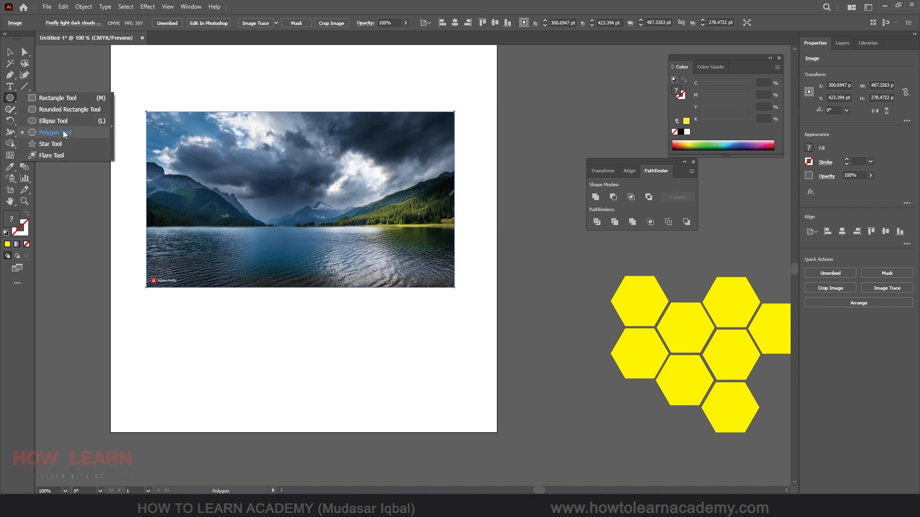
pyautogui.click(53, 100)
pyautogui.moveTo(187, 137); pyautogui.dragTo(415, 263)
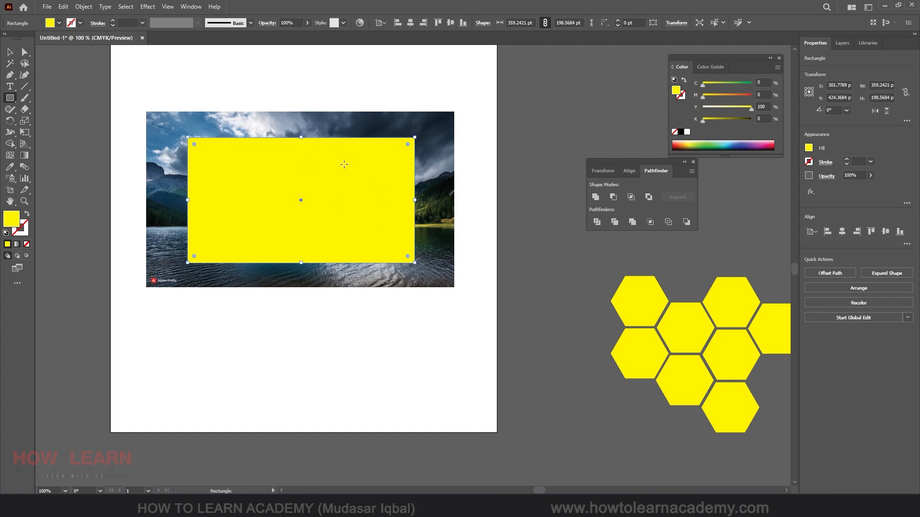
pyautogui.click(59, 23)
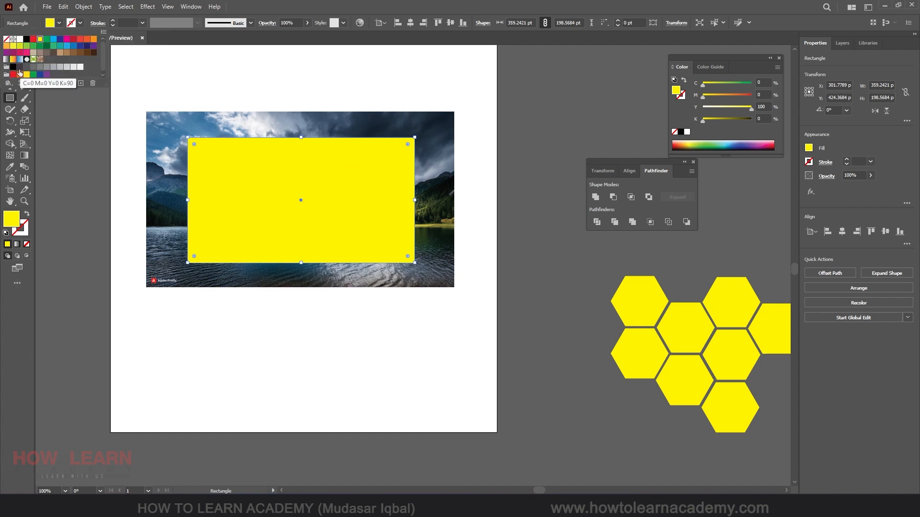
pyautogui.click(7, 62)
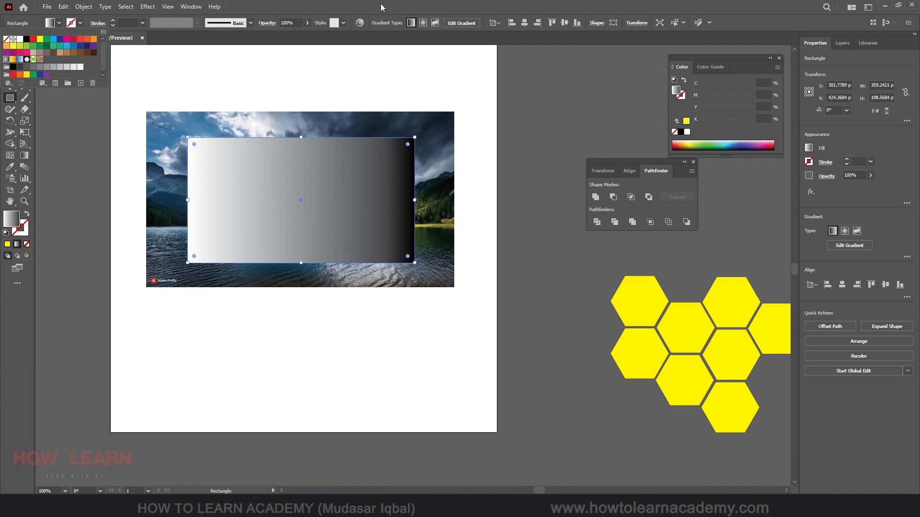
# Make an opacity mask from the gradient rectangle and the landscape image.
pyautogui.press('v')
pyautogui.keyDown('shift'); pyautogui.click(419, 262); pyautogui.keyUp('shift')
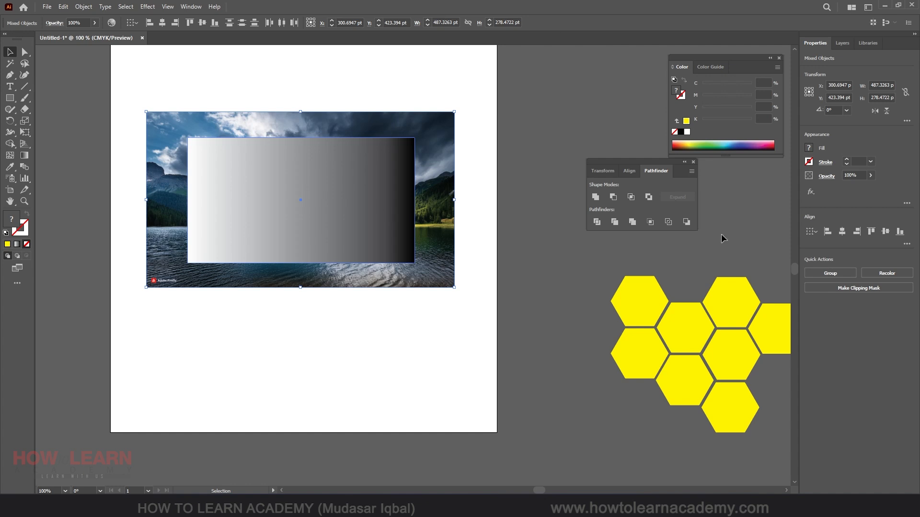
pyautogui.click(827, 176)
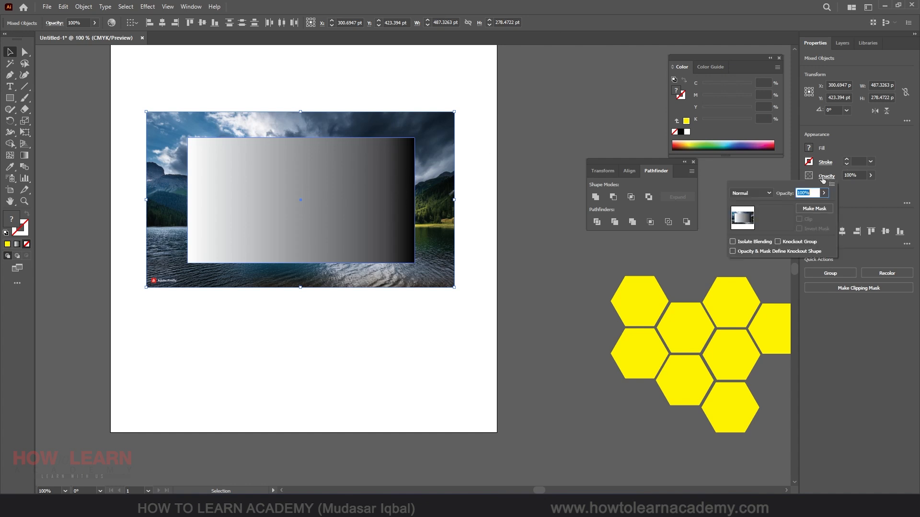
pyautogui.click(815, 209)
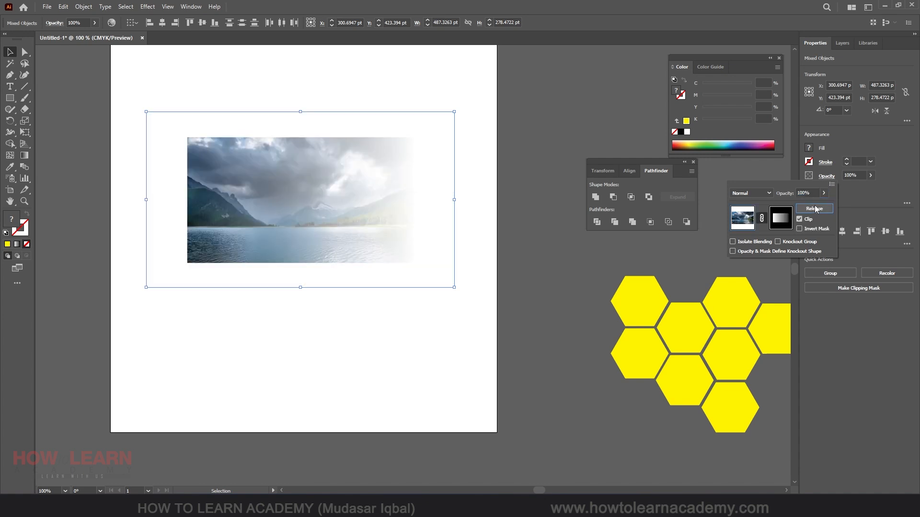
pyautogui.click(382, 363)
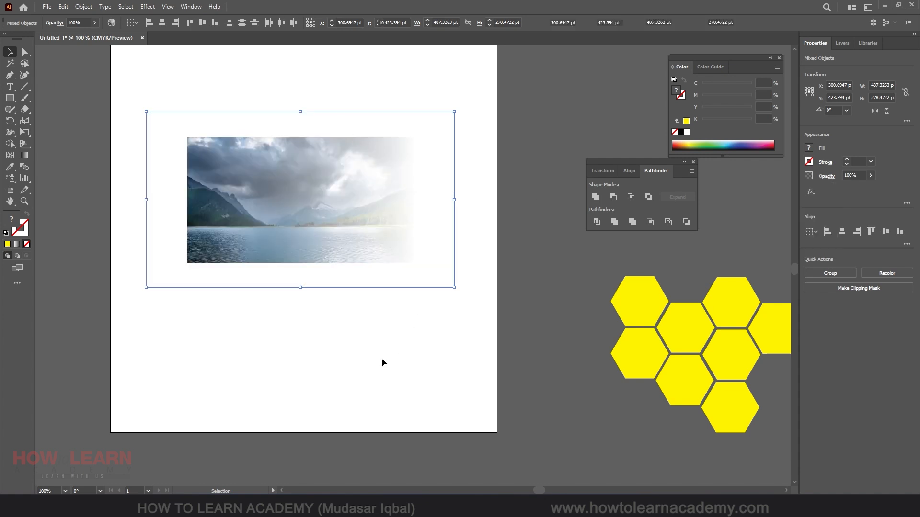
# Move the opacity-masked landscape image off the artboard onto the grey canvas at its left.
pyautogui.scroll(1, 281, 192)
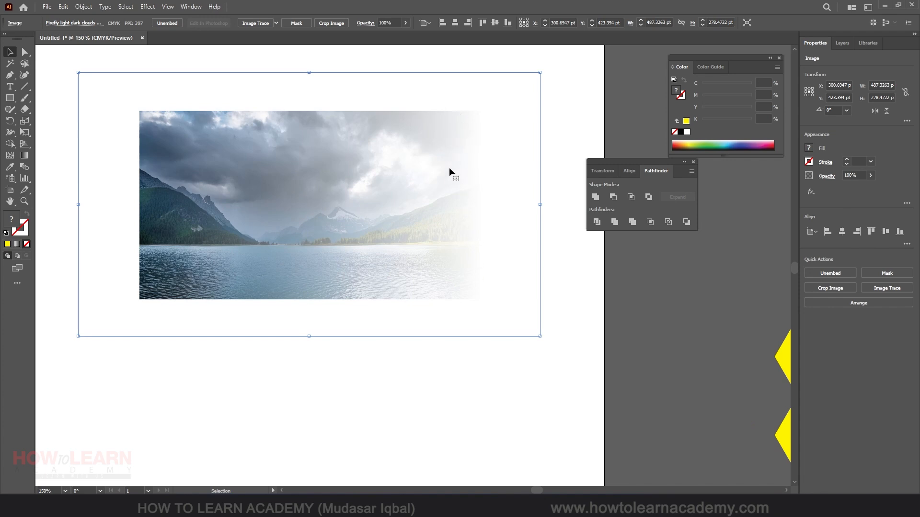
pyautogui.scroll(-2, 381, 191)
pyautogui.moveTo(383, 212); pyautogui.dragTo(156, 240)
pyautogui.scroll(2, 156, 239)
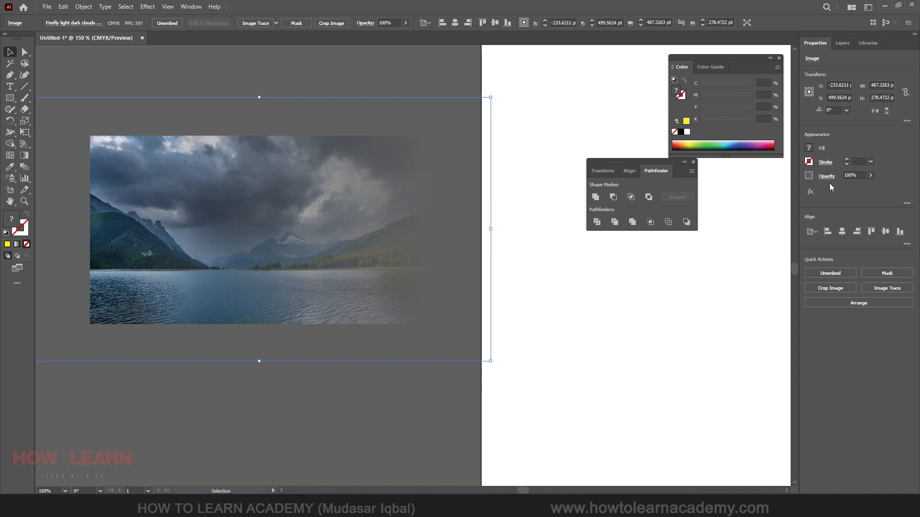
# Show the Transparency panel and place it over the artboard, below the Color and Pathfinder panels.
pyautogui.click(191, 6)
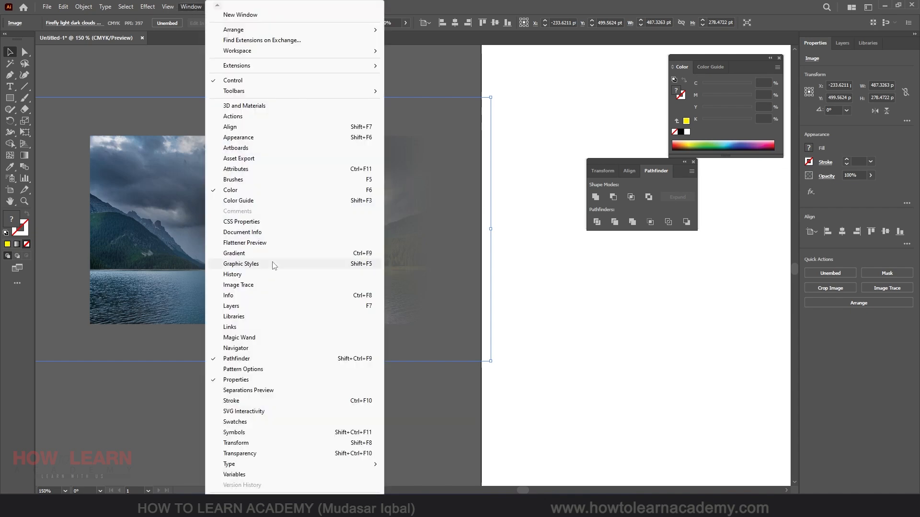
pyautogui.click(240, 453)
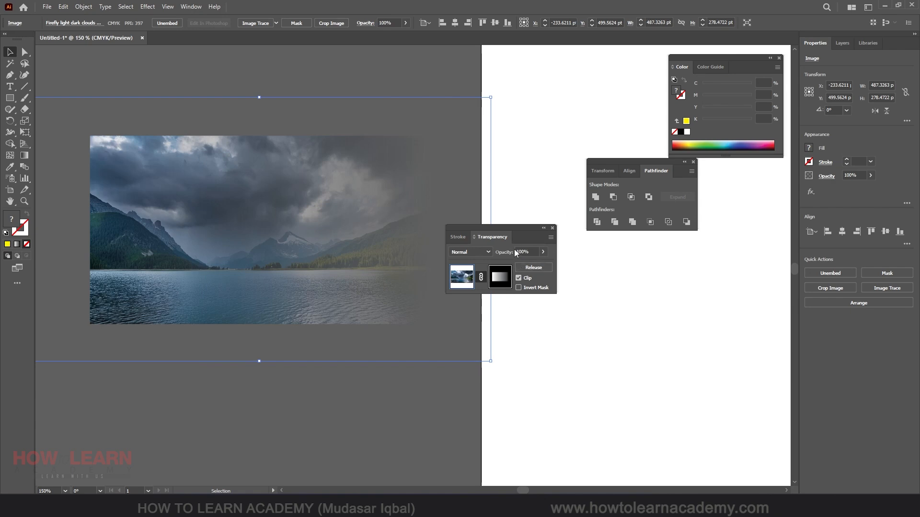
pyautogui.moveTo(518, 229); pyautogui.dragTo(755, 290)
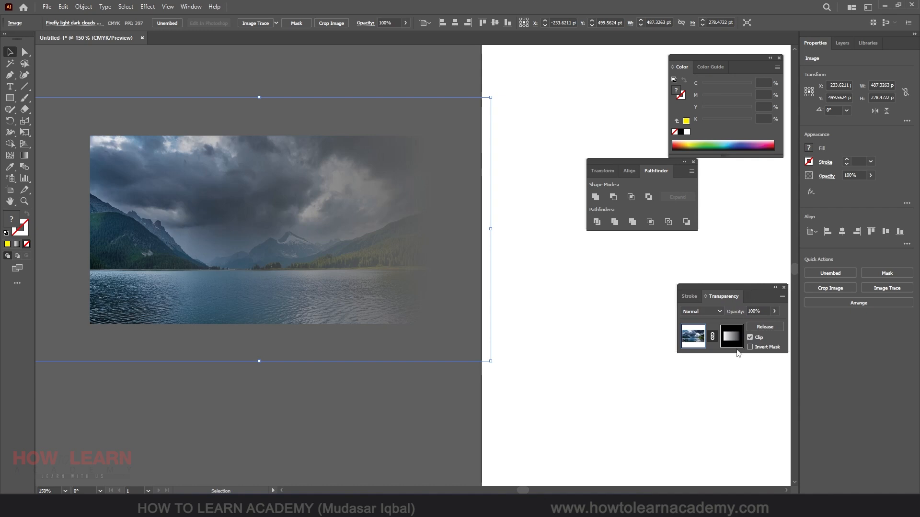
# Release and remake the landscape image's opacity mask, and move the masked image about 29 pt right and 9 pt down.
pyautogui.click(765, 327)
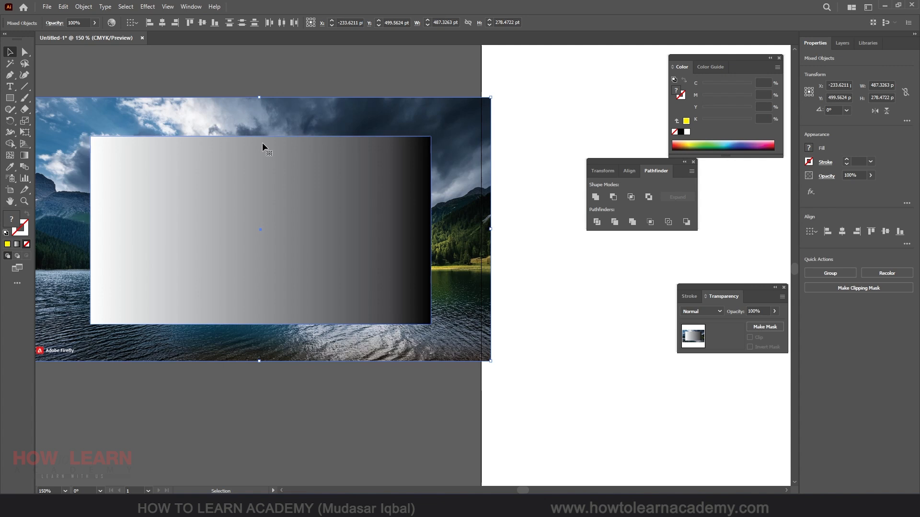
pyautogui.click(771, 328)
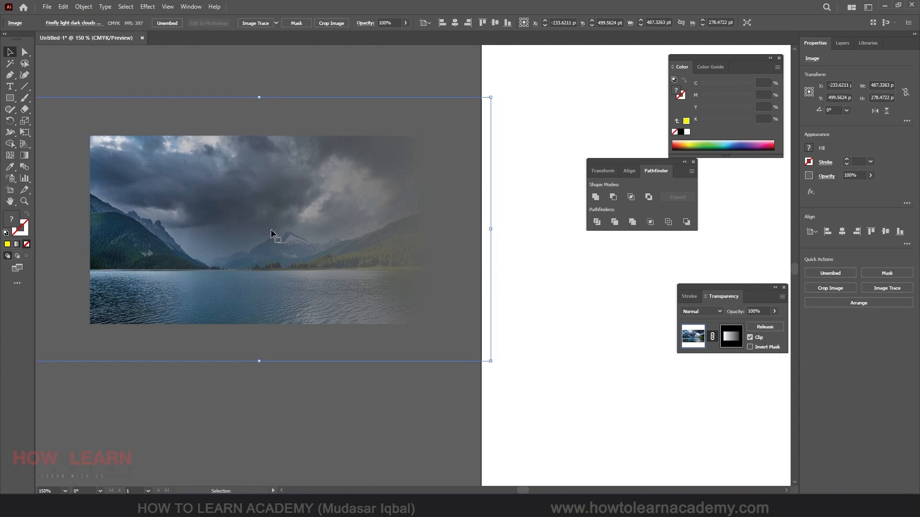
pyautogui.click(289, 398)
pyautogui.moveTo(261, 204); pyautogui.dragTo(283, 209)
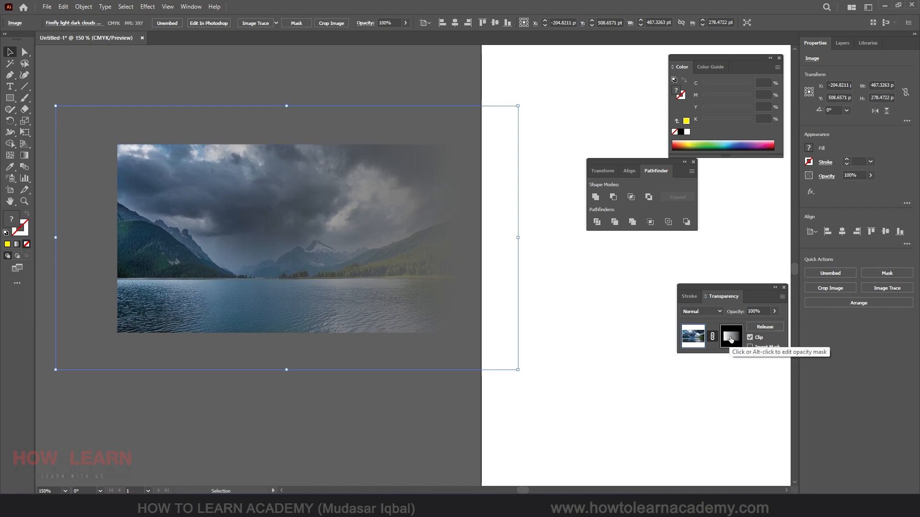
# Unlink the opacity mask from the landscape image and lower the image's top edge to a height of about 262 pt.
pyautogui.click(712, 338)
pyautogui.click(459, 384)
pyautogui.click(408, 265)
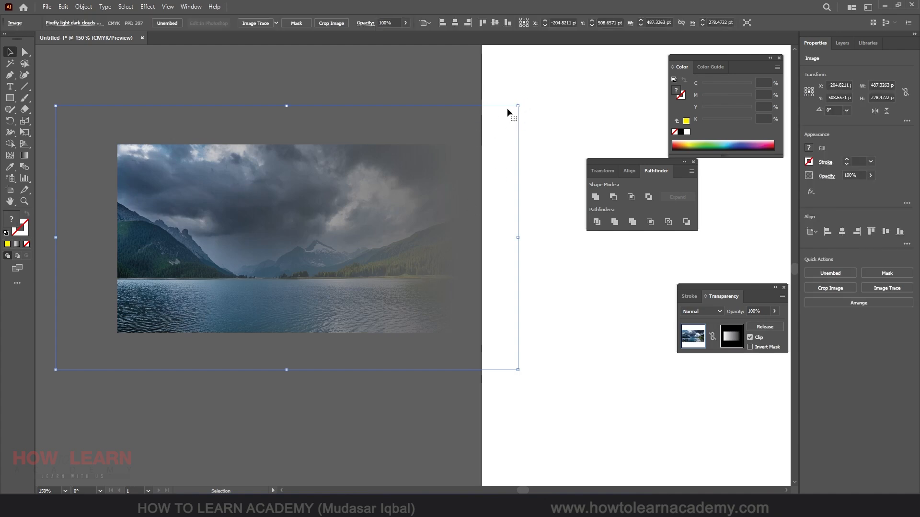
pyautogui.moveTo(518, 106)
pyautogui.mouseDown()
pyautogui.moveTo(377, 191)
pyautogui.moveTo(519, 114)
pyautogui.moveTo(485, 136)
pyautogui.moveTo(518, 121)
pyautogui.mouseUp()
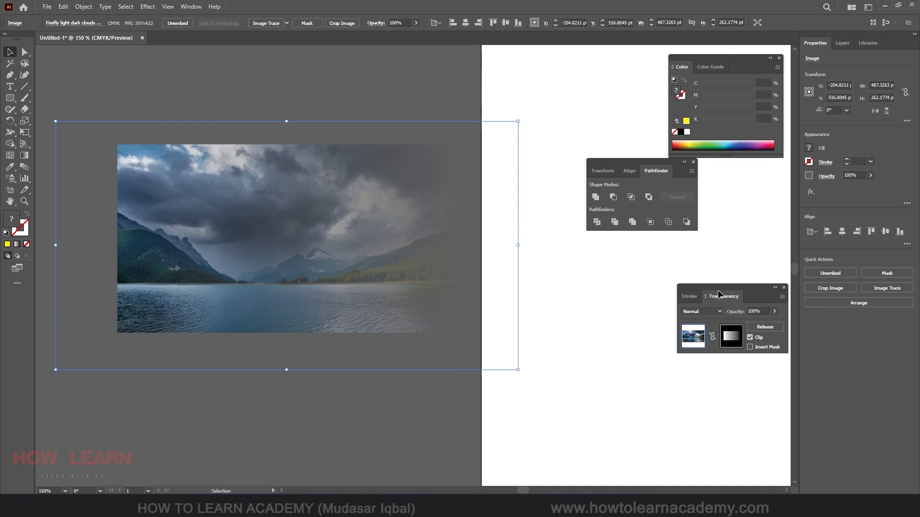
# Edit the opacity mask's gradient rectangle, showing the Gradient panel beside the Transparency panel and moving the black stop slightly inward.
pyautogui.click(726, 335)
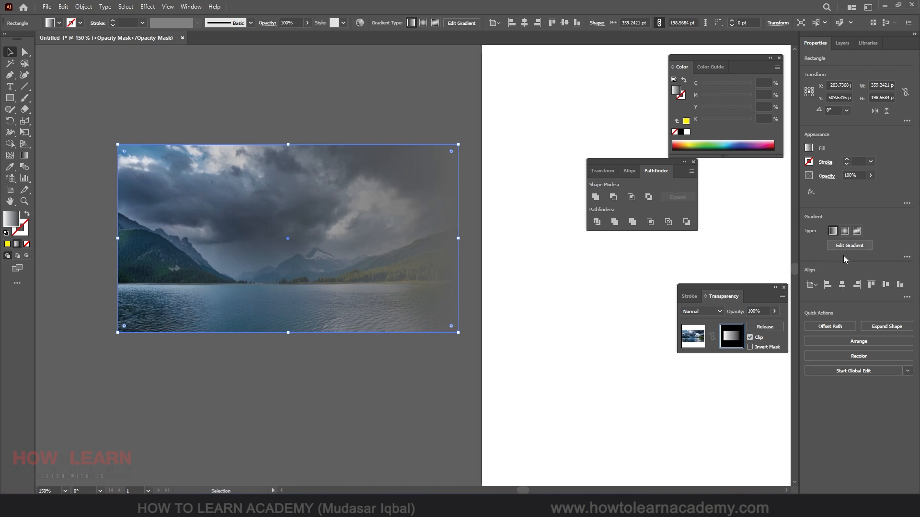
pyautogui.click(189, 9)
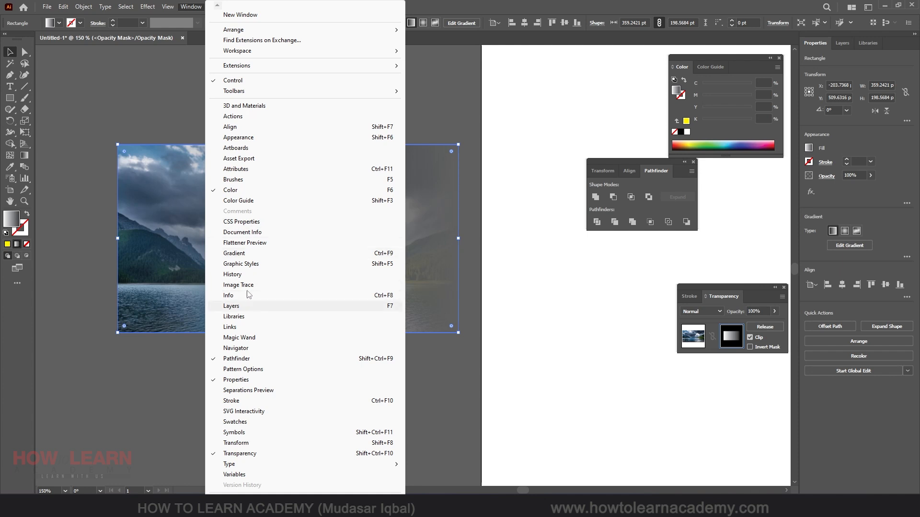
pyautogui.click(234, 253)
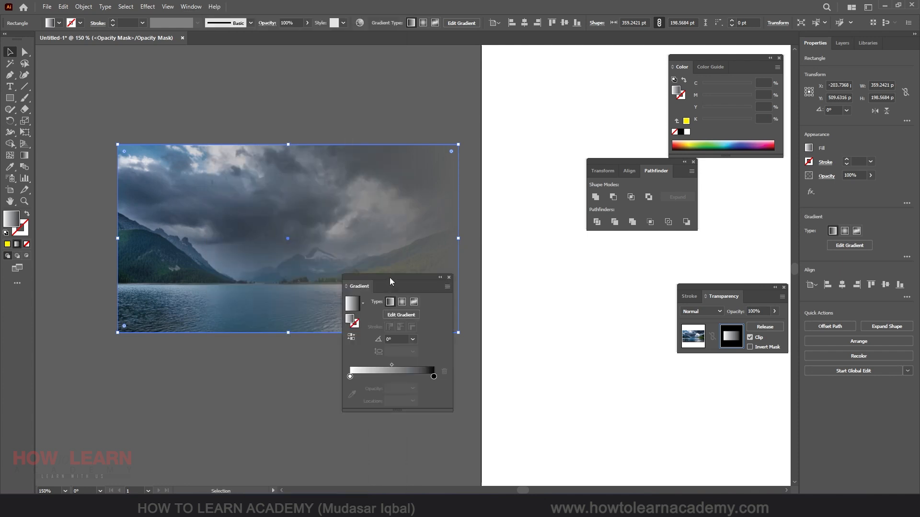
pyautogui.moveTo(390, 277); pyautogui.dragTo(575, 283)
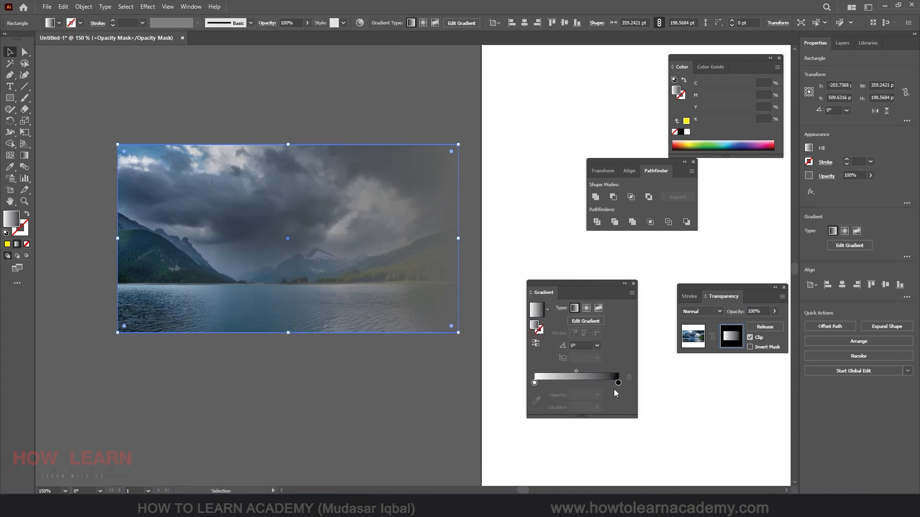
pyautogui.moveTo(618, 382)
pyautogui.mouseDown()
pyautogui.moveTo(566, 382)
pyautogui.moveTo(612, 383)
pyautogui.mouseUp()
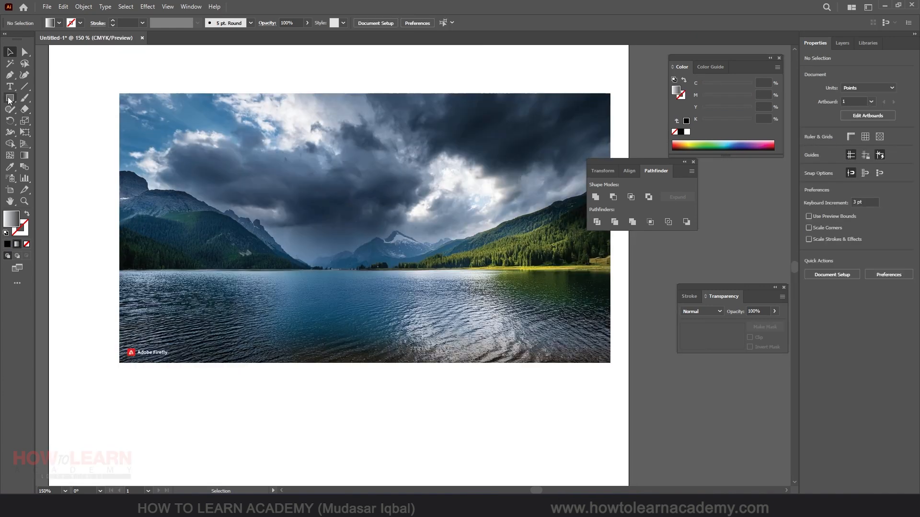
# Draw a circle about 182 pt in diameter over the middle of the full landscape image and give it a white-to-black radial gradient.
pyautogui.click(9, 98)
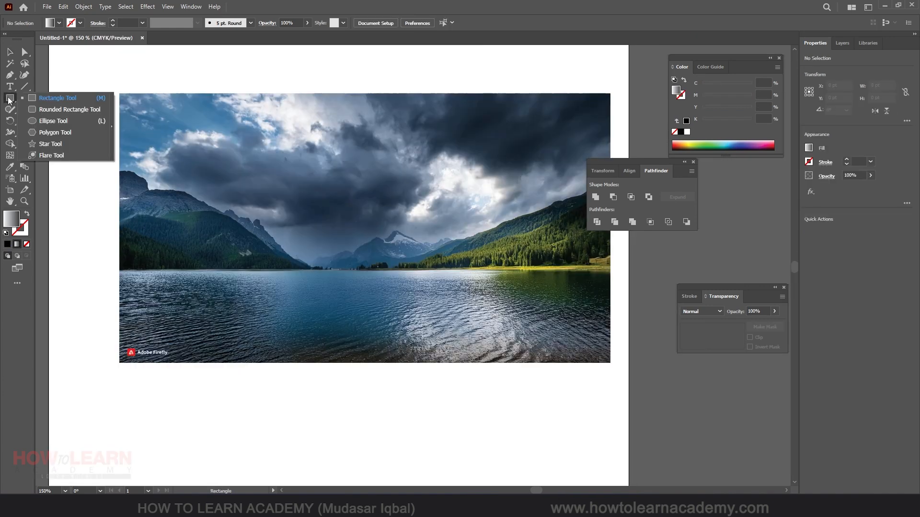
pyautogui.click(53, 121)
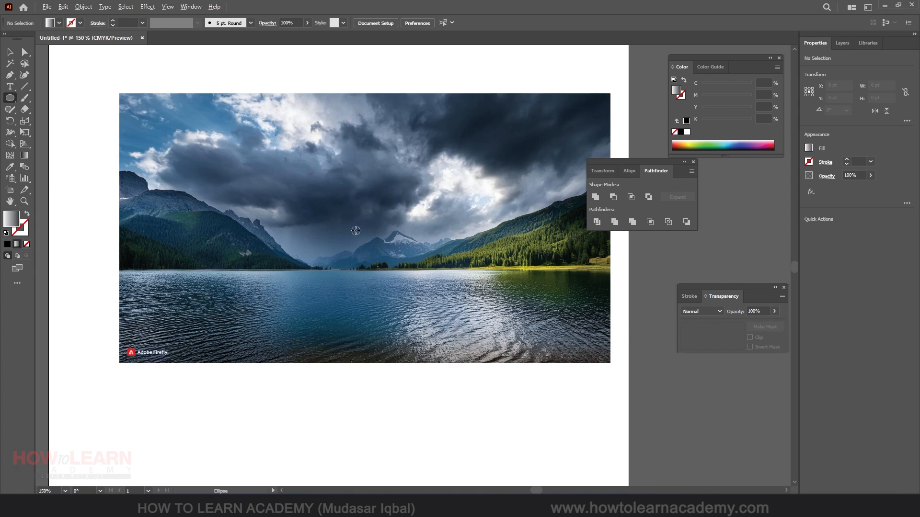
pyautogui.moveTo(356, 230)
pyautogui.mouseDown()
pyautogui.moveTo(427, 177)
pyautogui.moveTo(441, 153)
pyautogui.mouseUp()
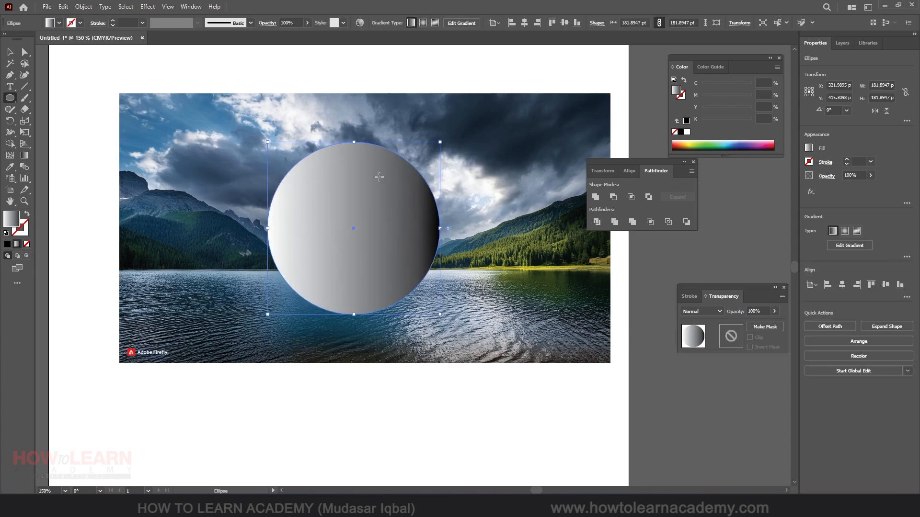
pyautogui.click(423, 24)
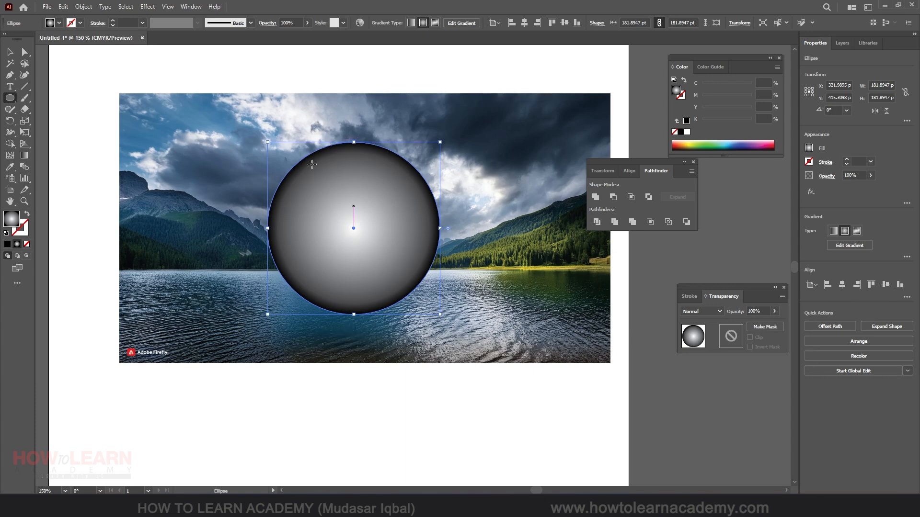
# Make an opacity mask from the radial-gradient circle and the landscape image, and deselect the result.
pyautogui.press('v')
pyautogui.keyDown('shift'); pyautogui.click(499, 160); pyautogui.keyUp('shift')
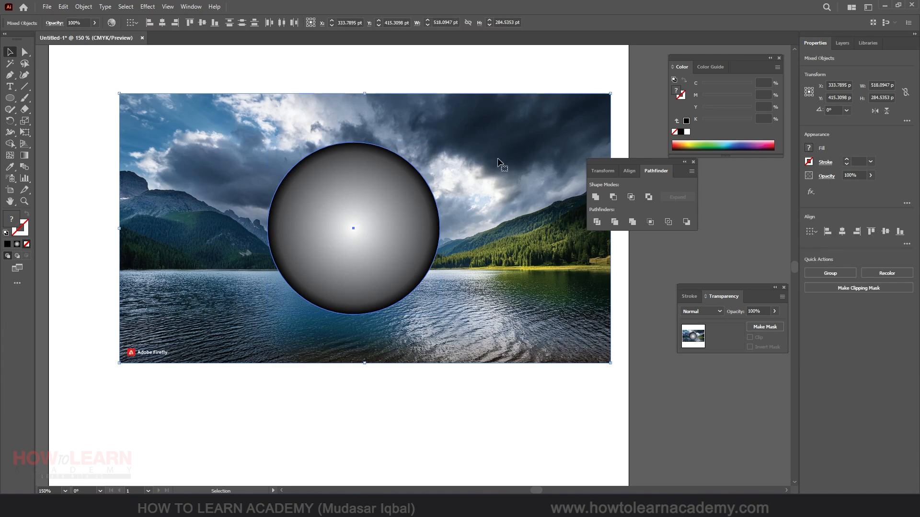
pyautogui.click(764, 326)
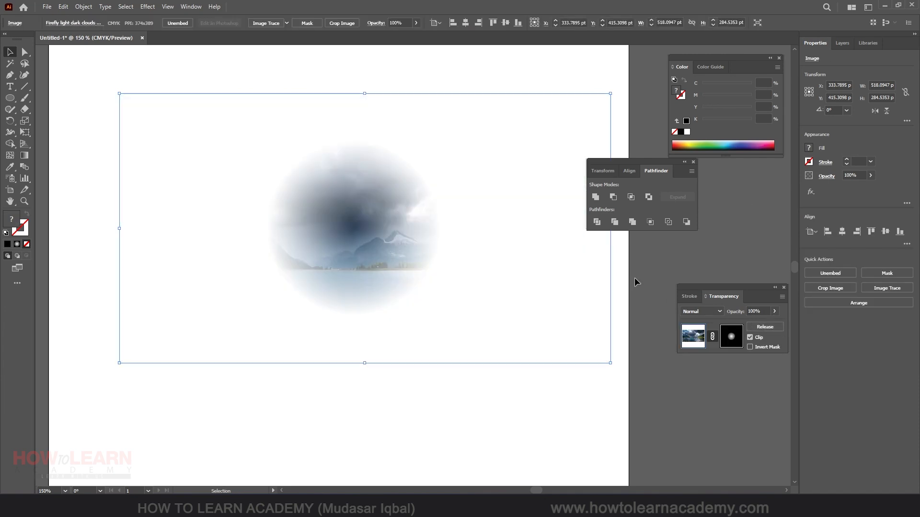
pyautogui.click(378, 395)
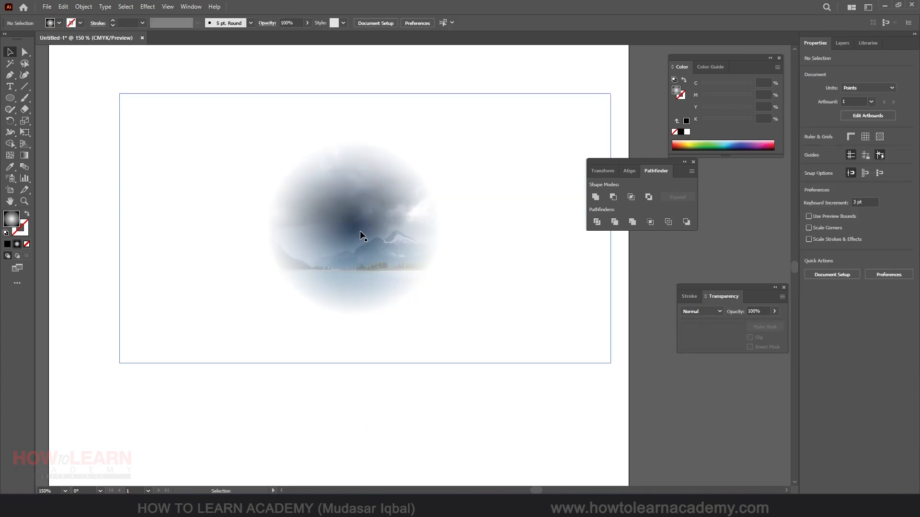